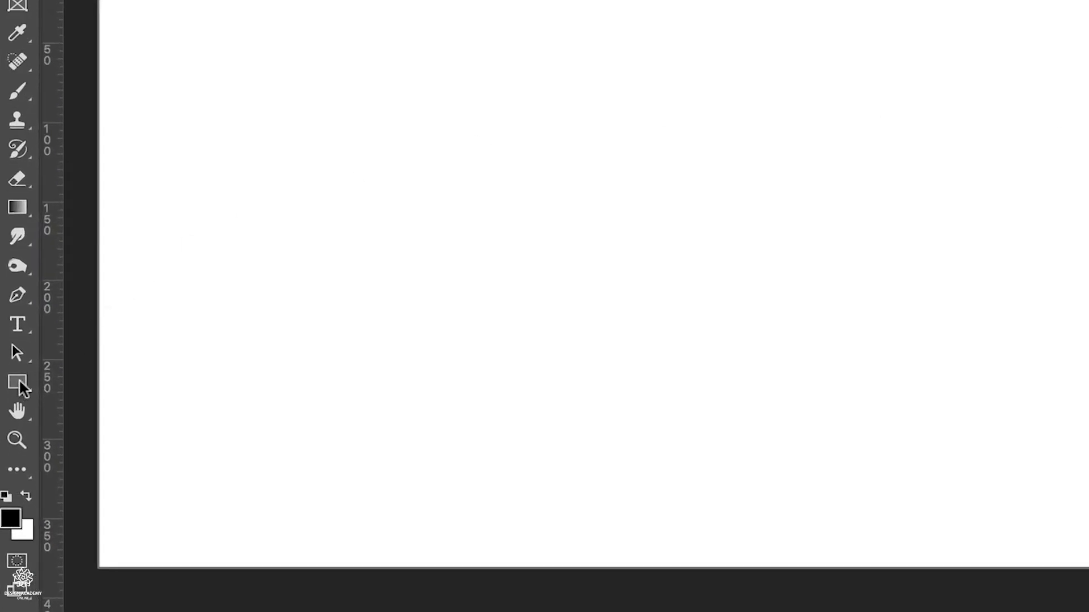
# Draw a circle of about 144 px near the artboard's upper-left corner using the Ellipse Tool in Shape mode.
pyautogui.click(19, 380)
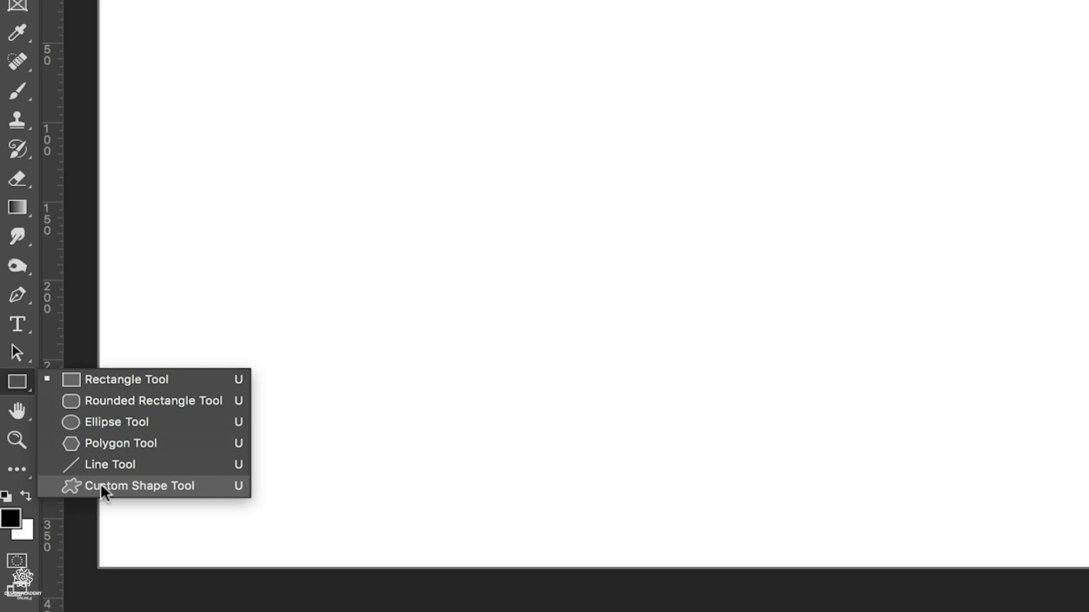
pyautogui.click(128, 423)
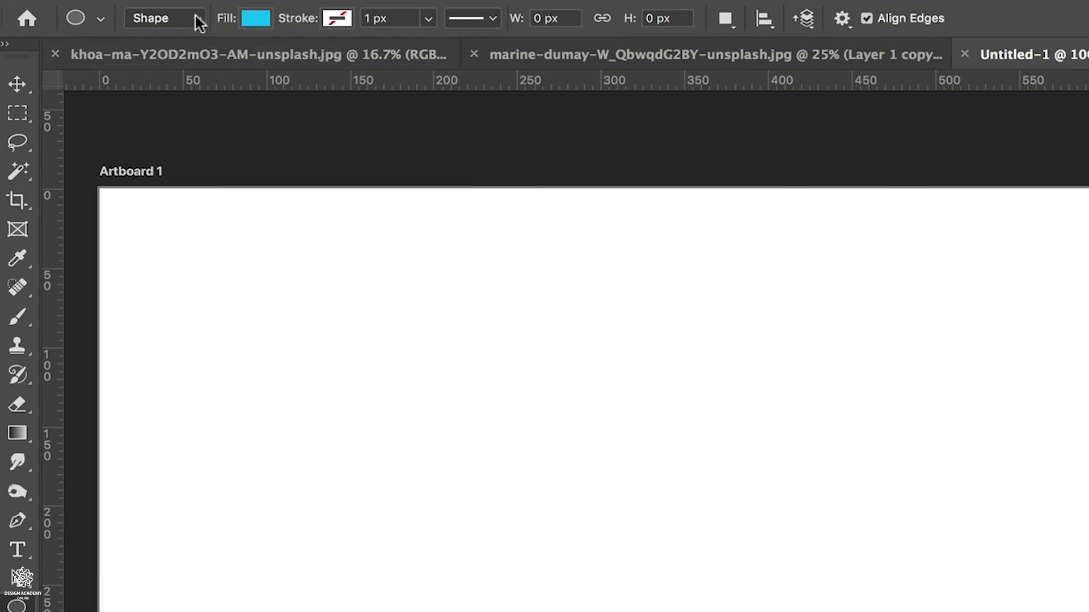
pyautogui.click(192, 17)
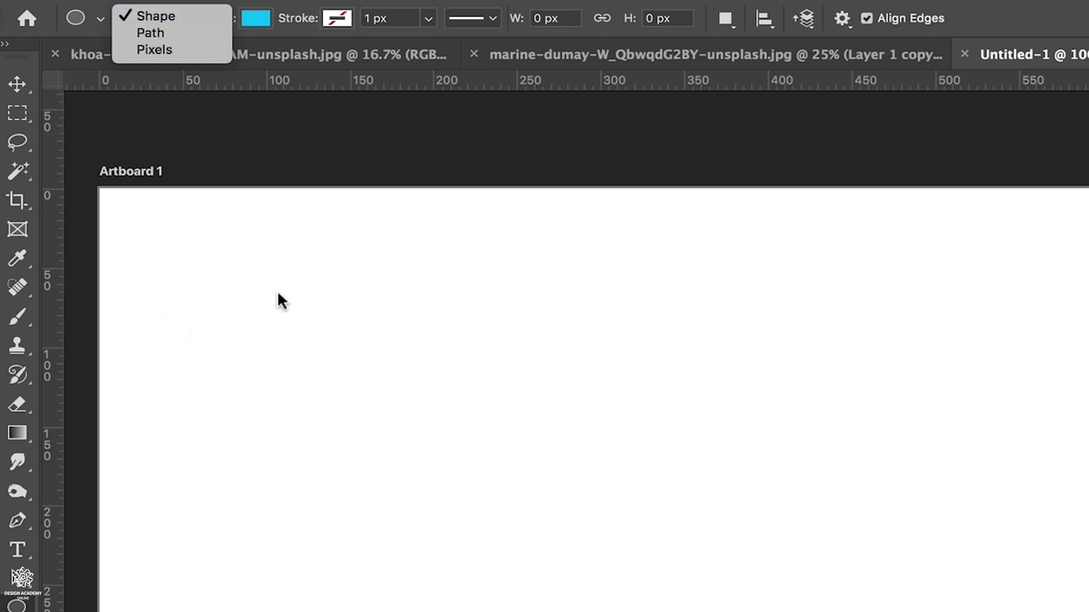
pyautogui.click(240, 260)
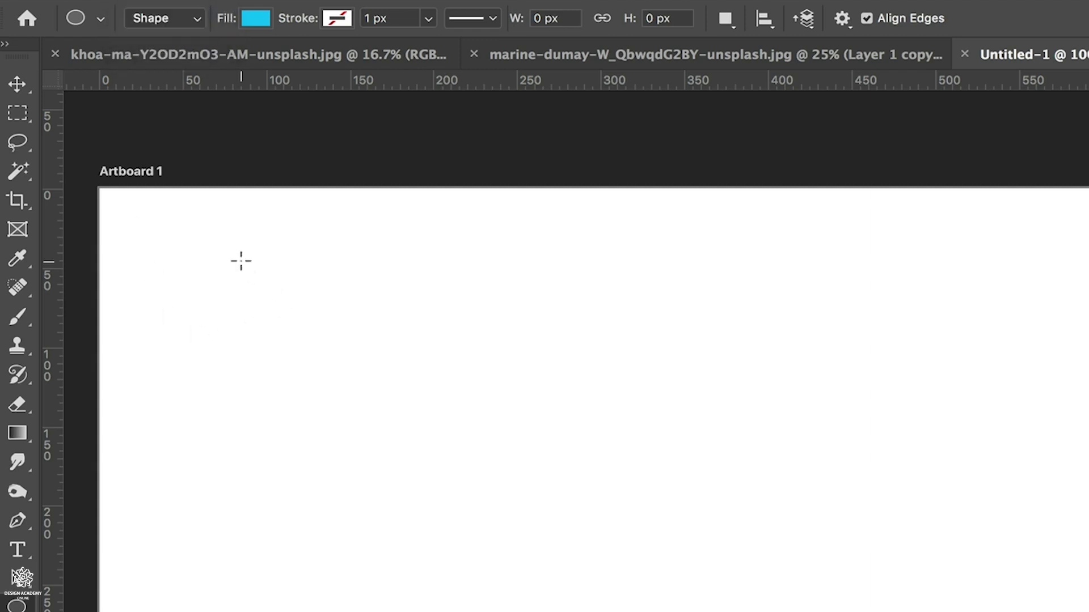
pyautogui.moveTo(241, 261); pyautogui.dragTo(326, 370)
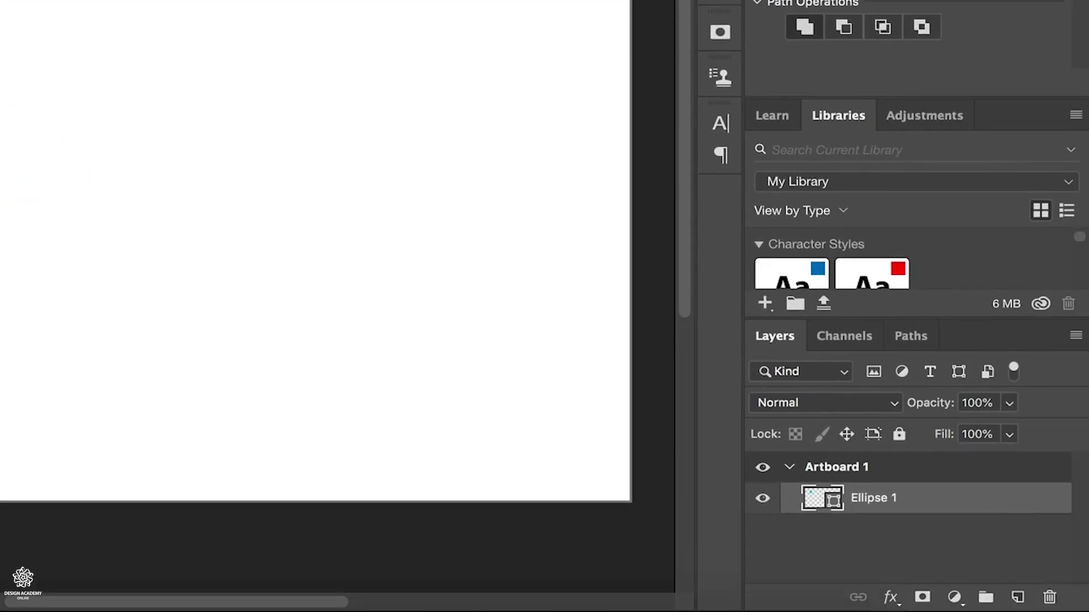
# Add a new empty layer, place it below the Ellipse 1 layer, and reselect Ellipse 1.
pyautogui.click(1016, 597)
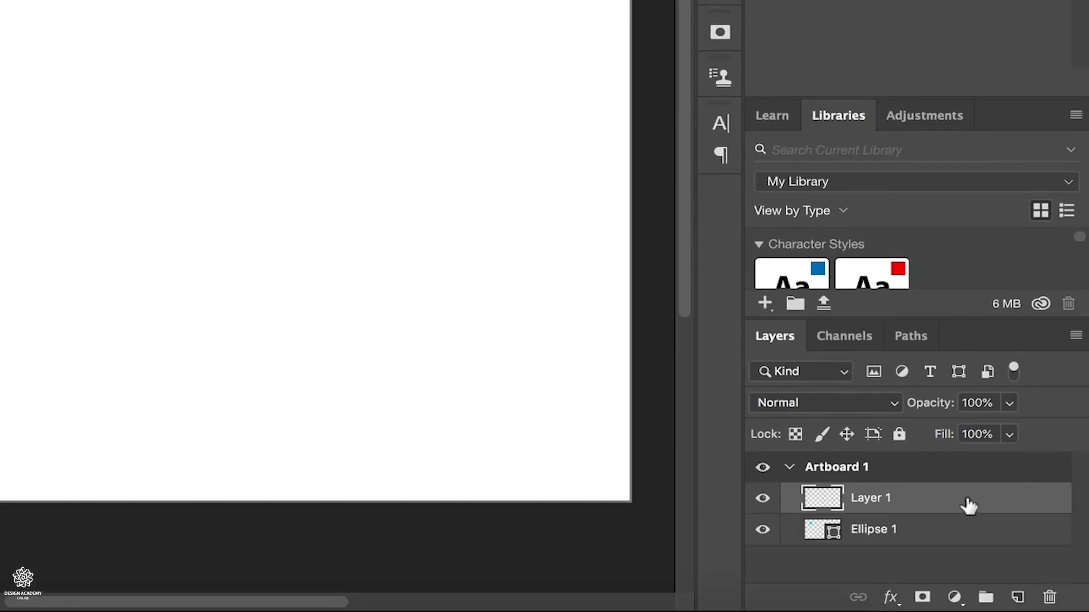
pyautogui.moveTo(965, 505); pyautogui.dragTo(945, 549)
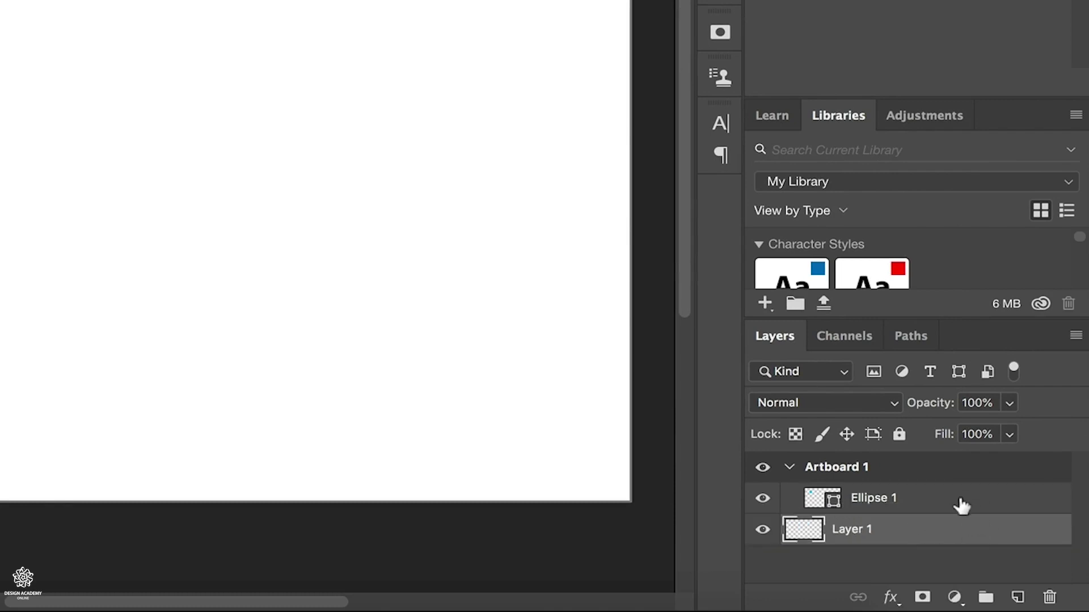
pyautogui.click(924, 501)
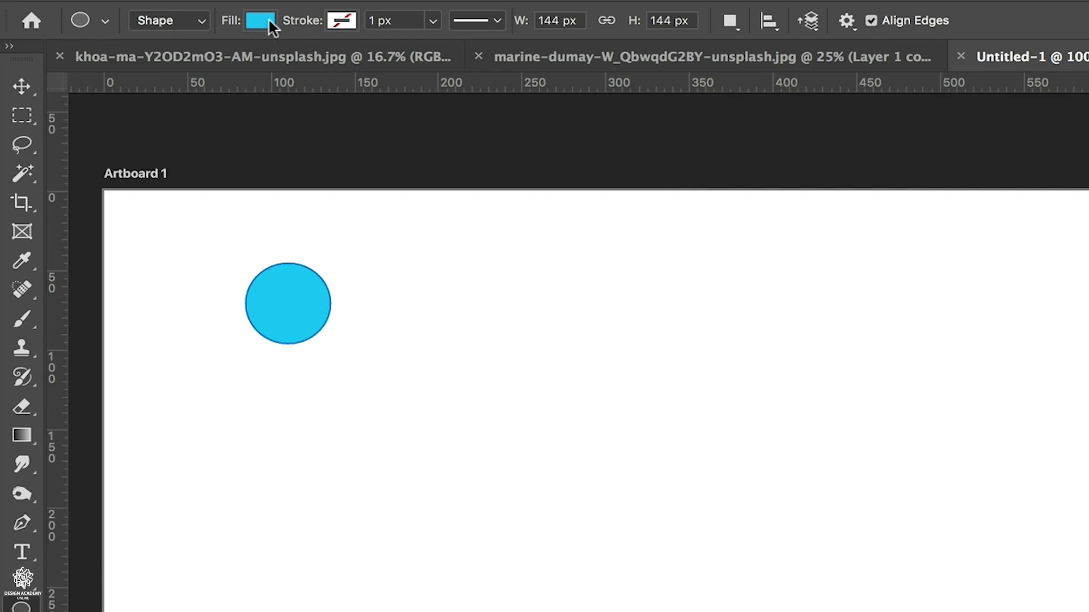
# Change the circle's fill colour to magenta from the recently used colours.
pyautogui.click(261, 22)
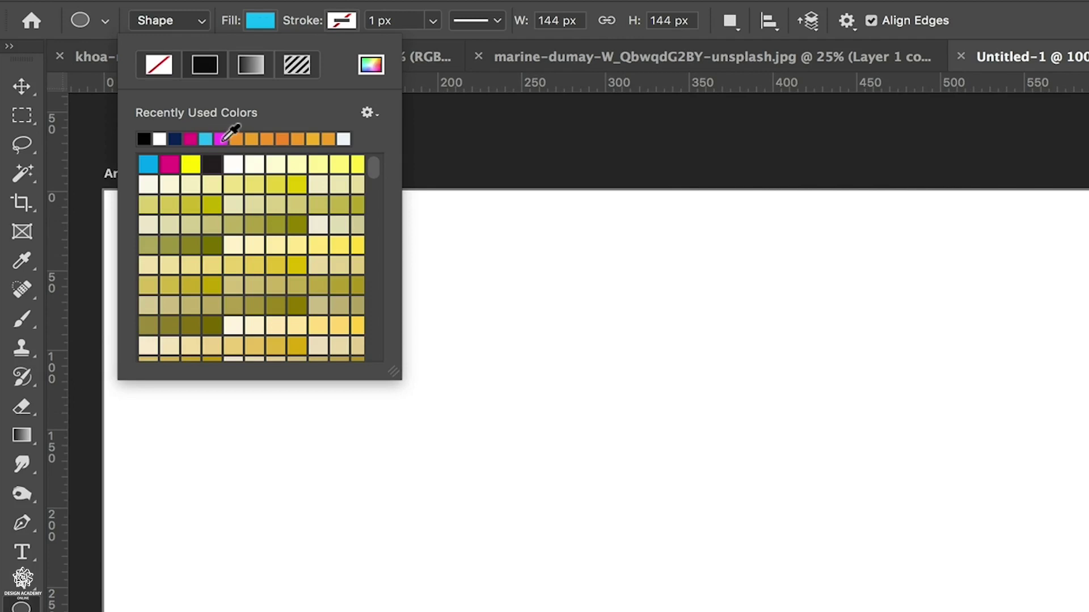
pyautogui.click(222, 140)
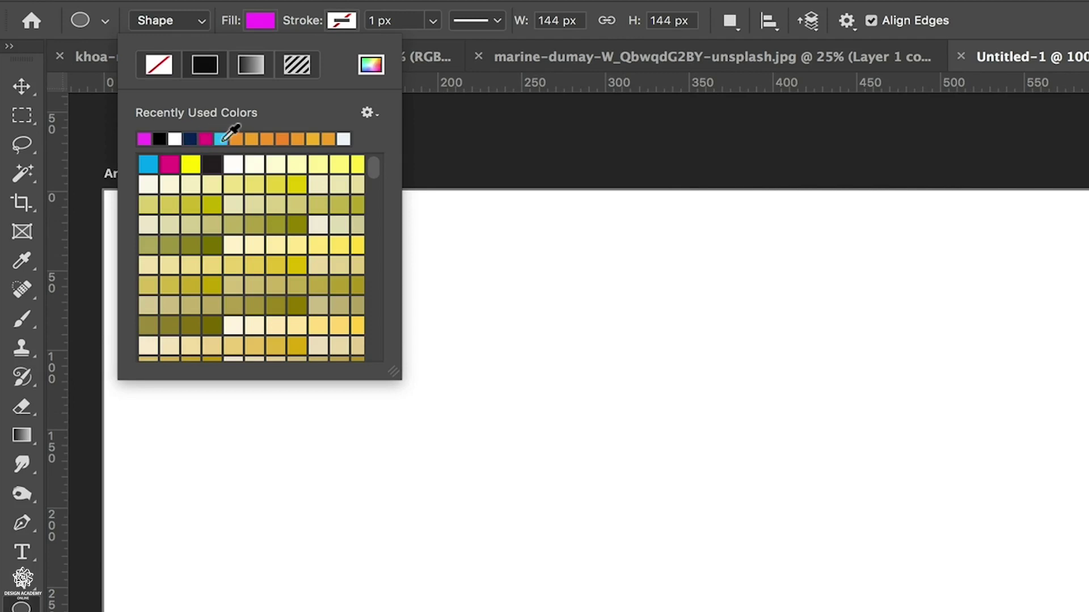
pyautogui.click(299, 13)
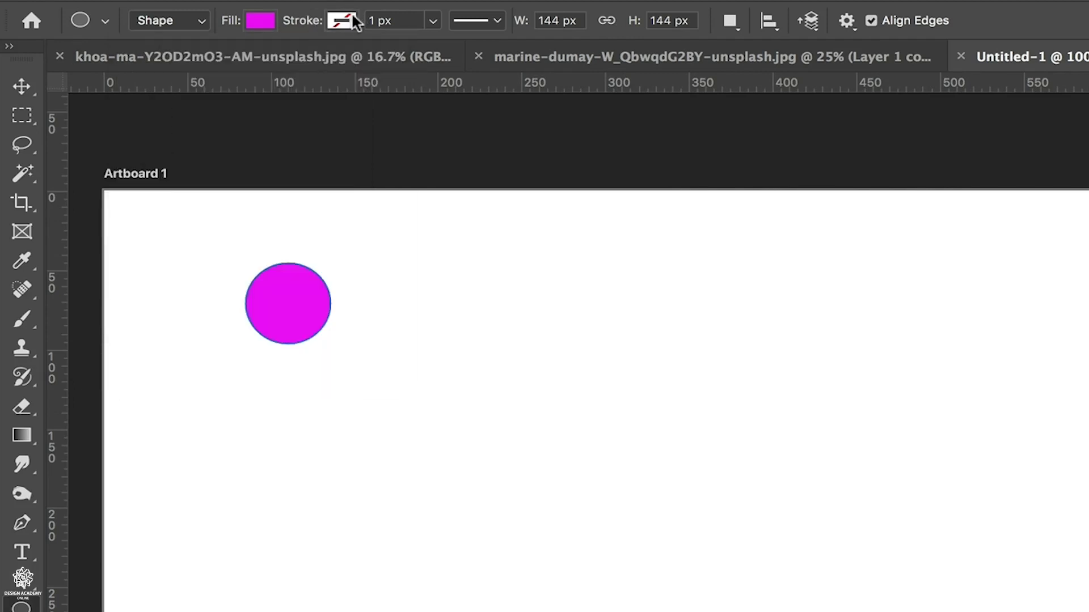
# Give the circle an orange stroke about 15.33 px wide.
pyautogui.click(343, 21)
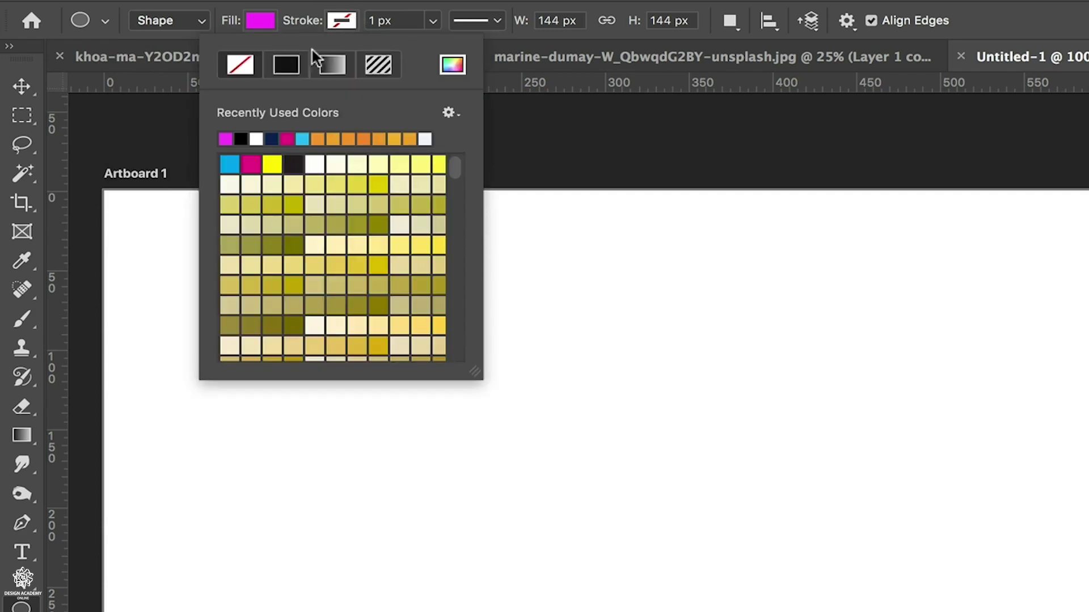
pyautogui.click(318, 141)
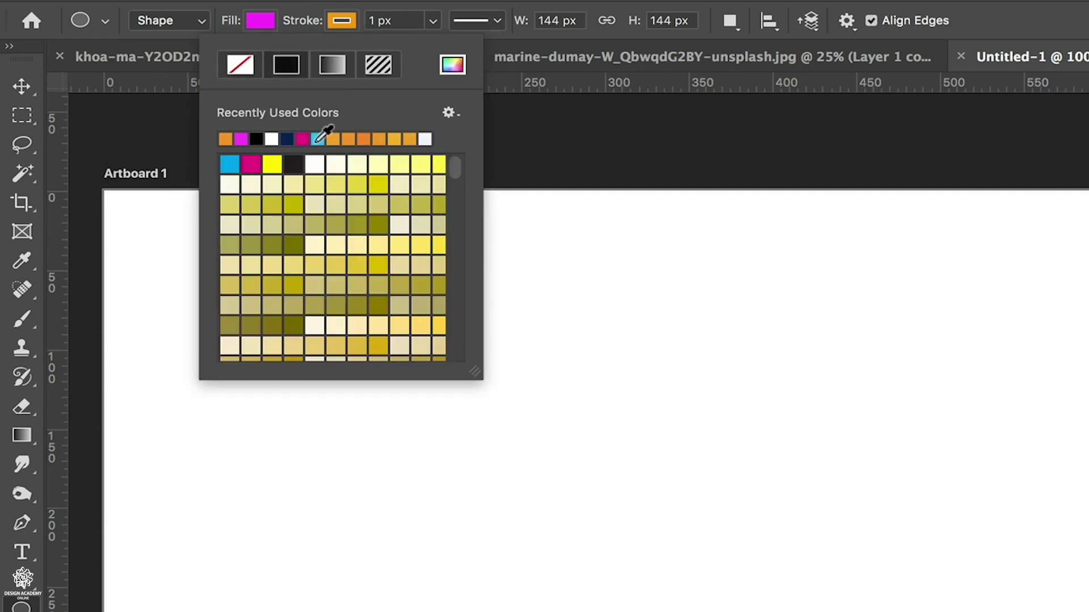
pyautogui.click(357, 4)
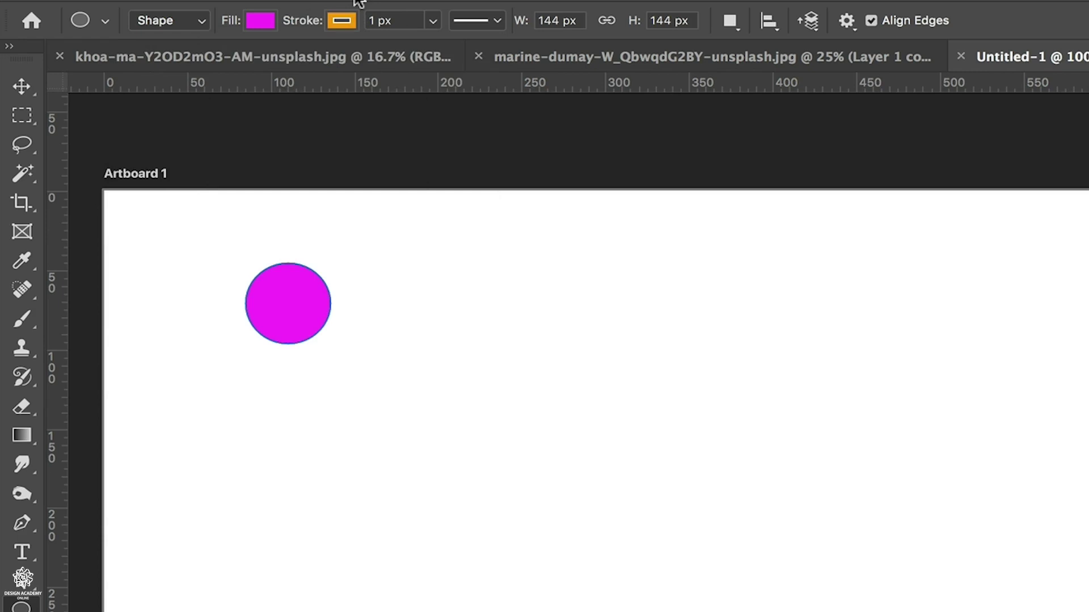
pyautogui.click(434, 21)
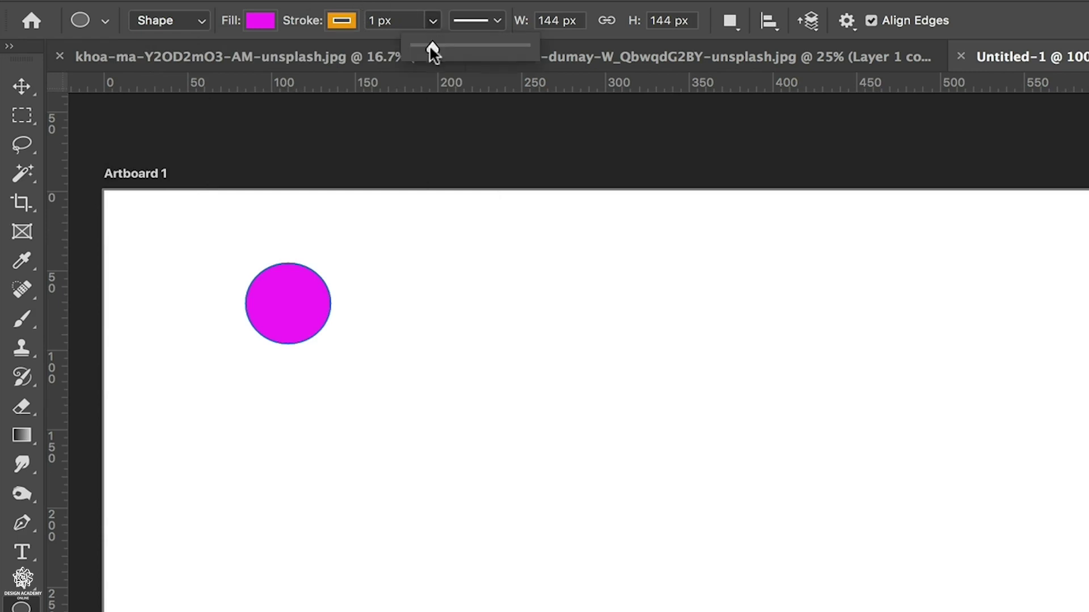
pyautogui.moveTo(430, 47); pyautogui.dragTo(458, 49)
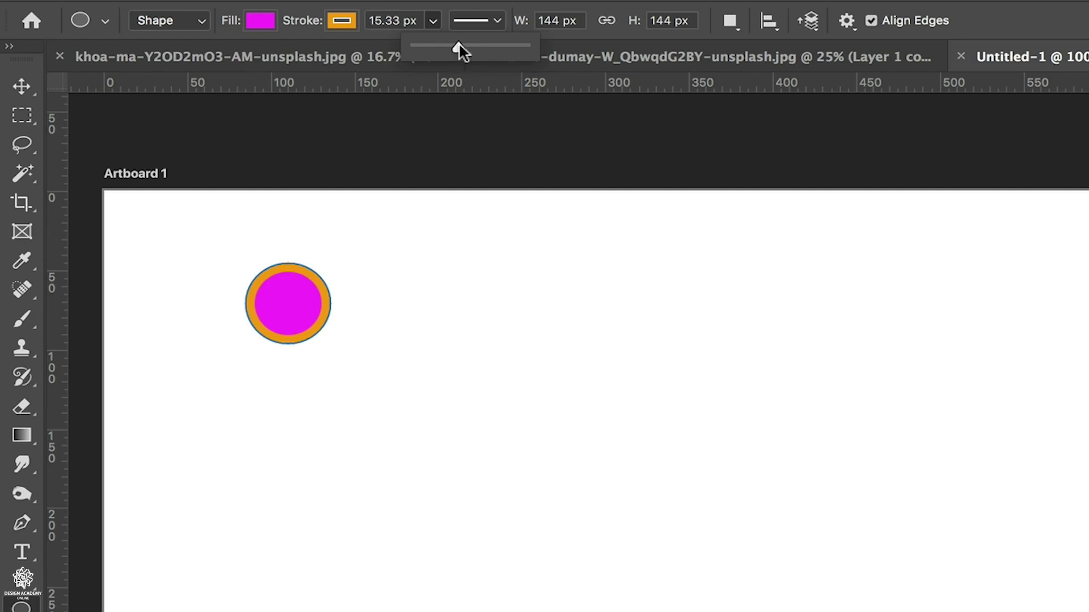
# Draw a circle of about 133 px beside the magenta circle with the Ellipse Tool in Path mode.
pyautogui.click(199, 20)
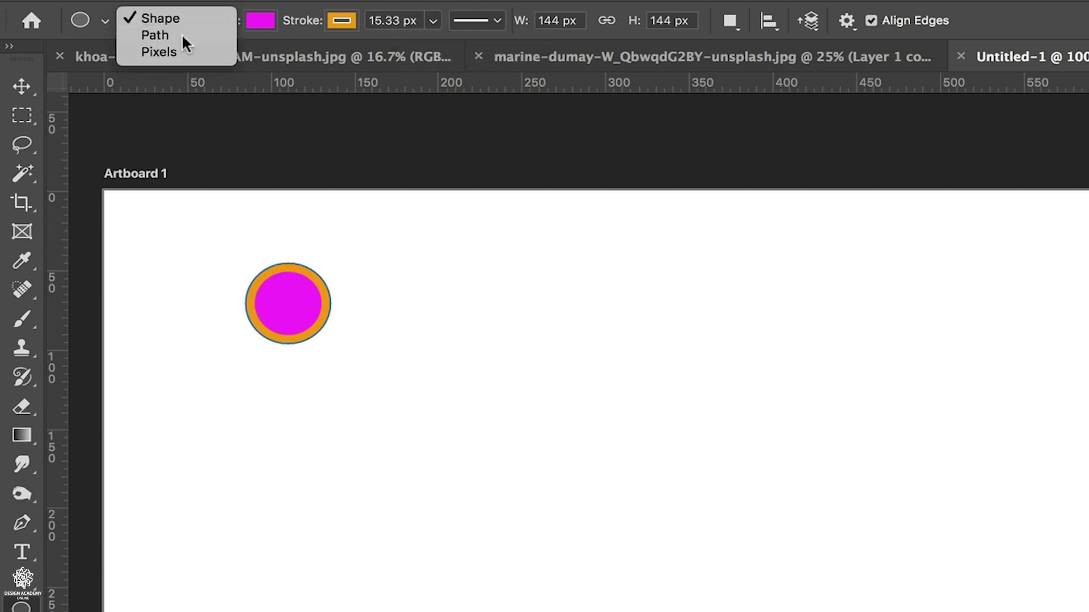
pyautogui.click(181, 34)
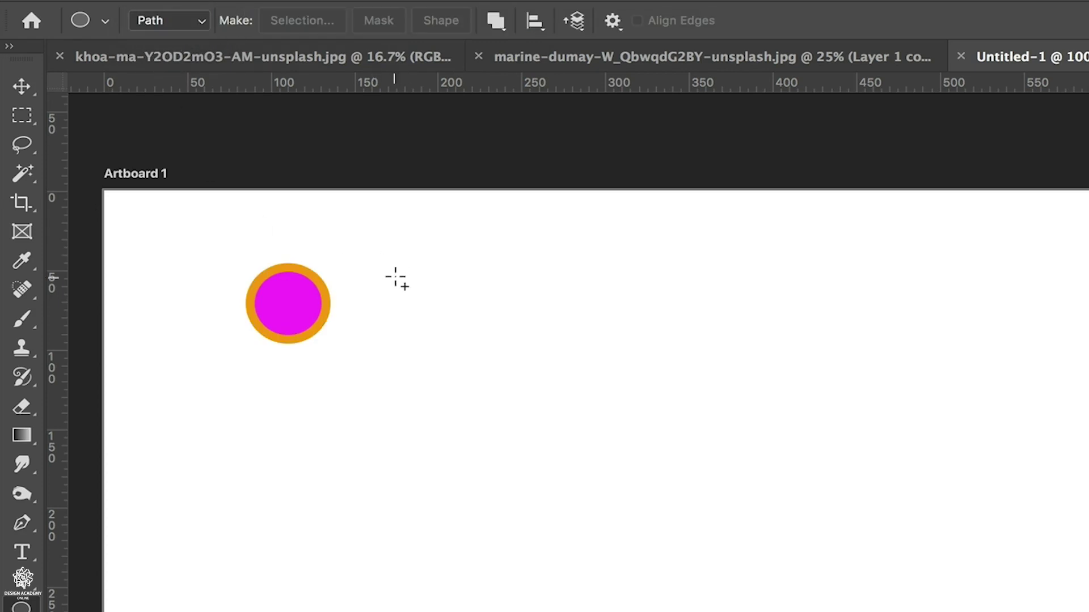
pyautogui.moveTo(395, 269); pyautogui.dragTo(481, 343)
pyautogui.press('shift')
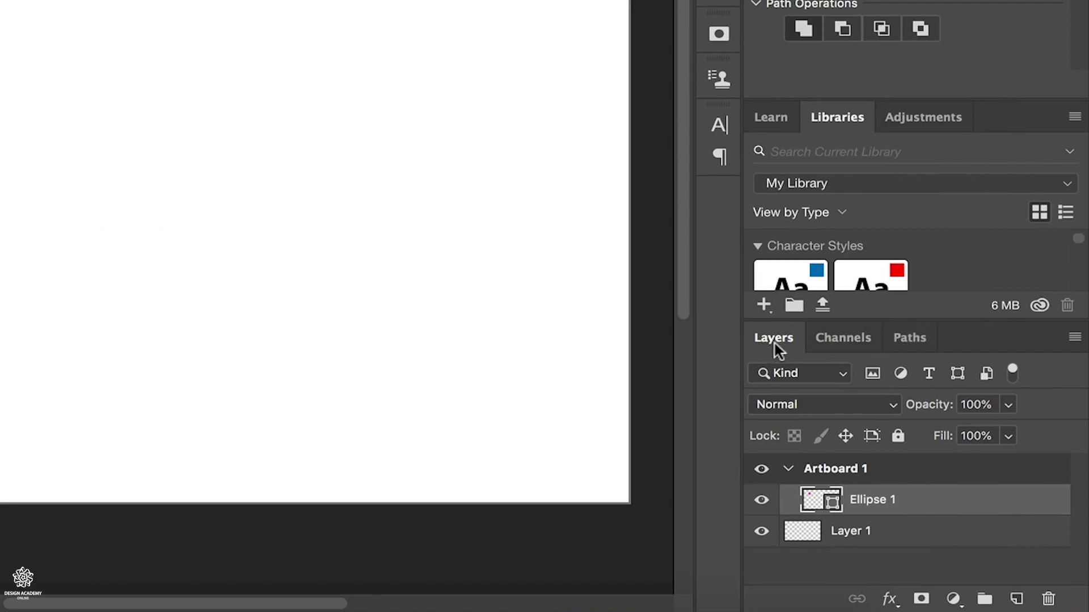
# Examine the document's paths, comparing Work Path with Ellipse 1 Shape Path and checking the commands available for Work Path.
pyautogui.click(917, 351)
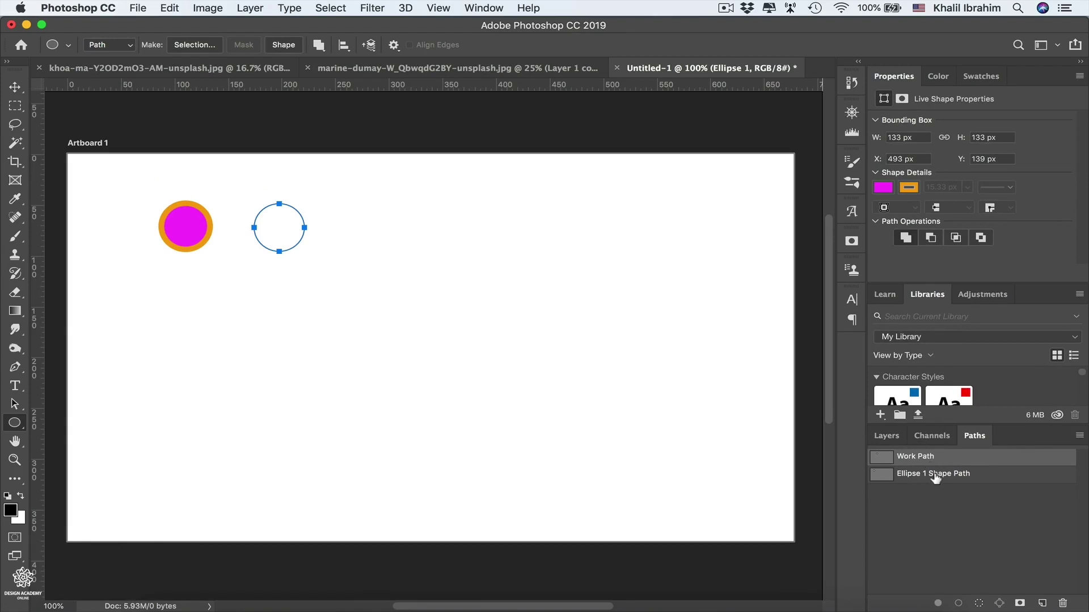
pyautogui.click(865, 419)
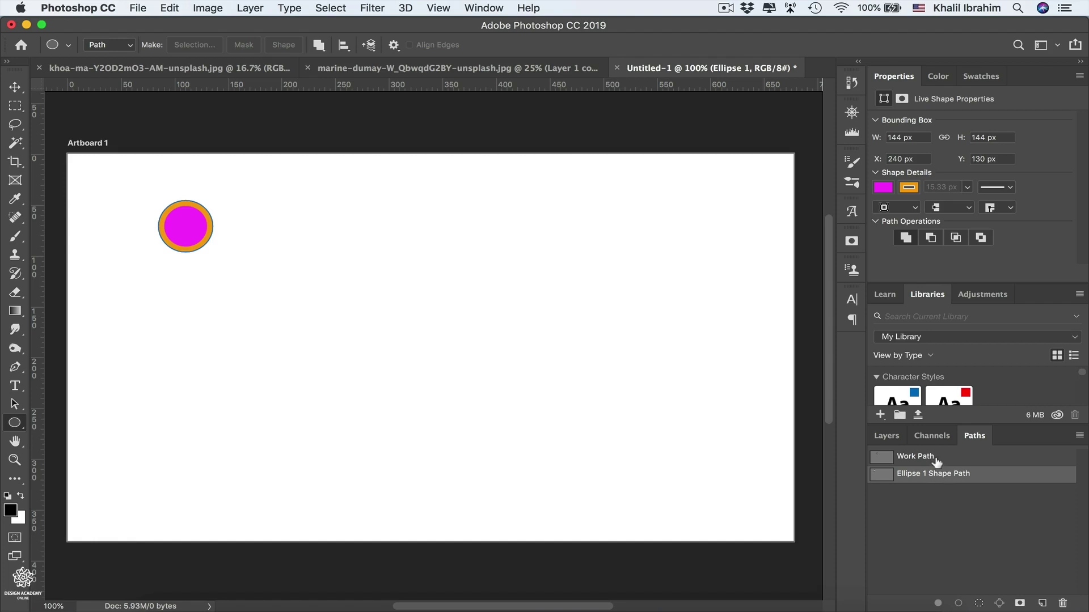
pyautogui.click(936, 462)
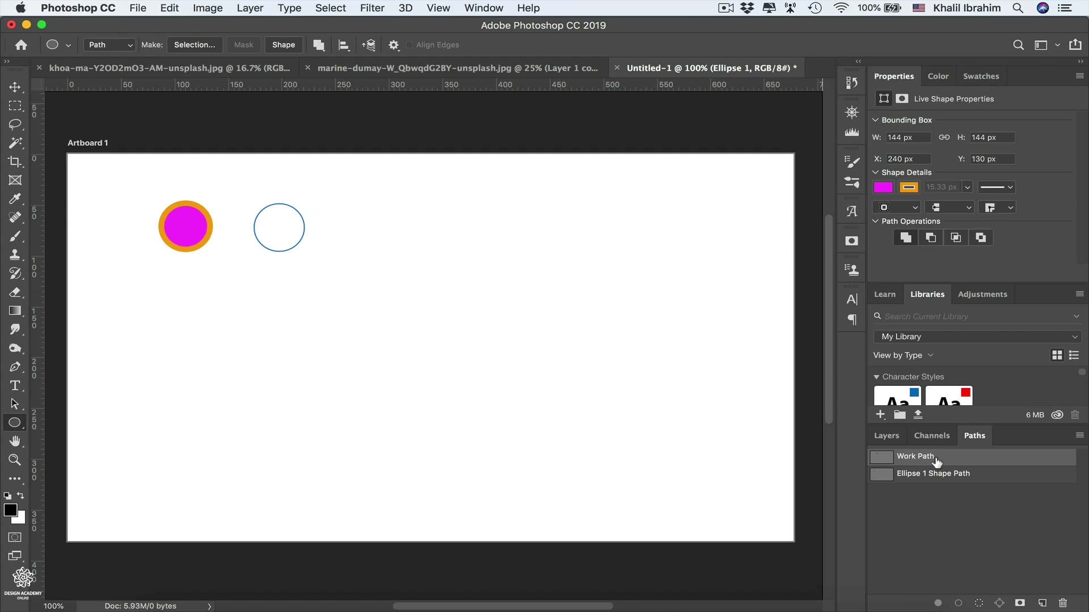
pyautogui.rightClick(935, 463)
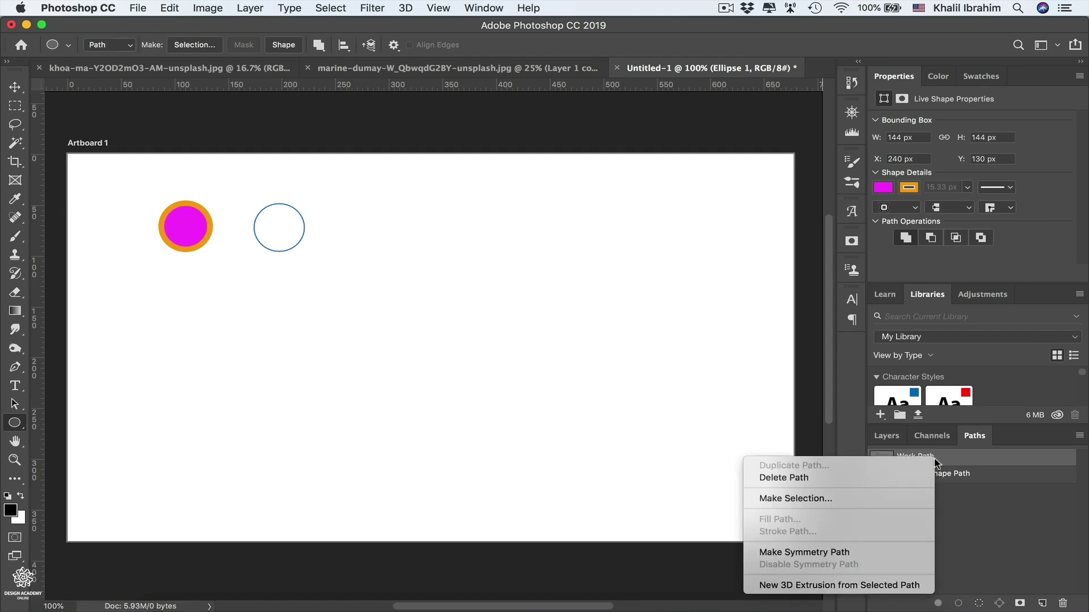
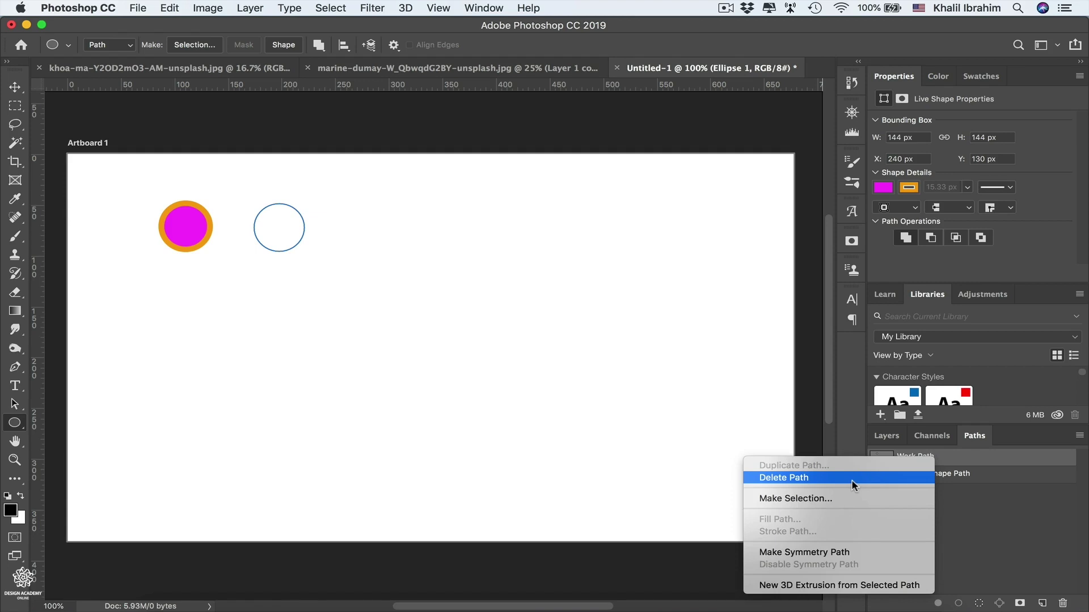
# Move the circular path slightly upward to about Y 136 px with the Path Selection Tool, and view its available path commands.
pyautogui.click(15, 404)
pyautogui.click(16, 404)
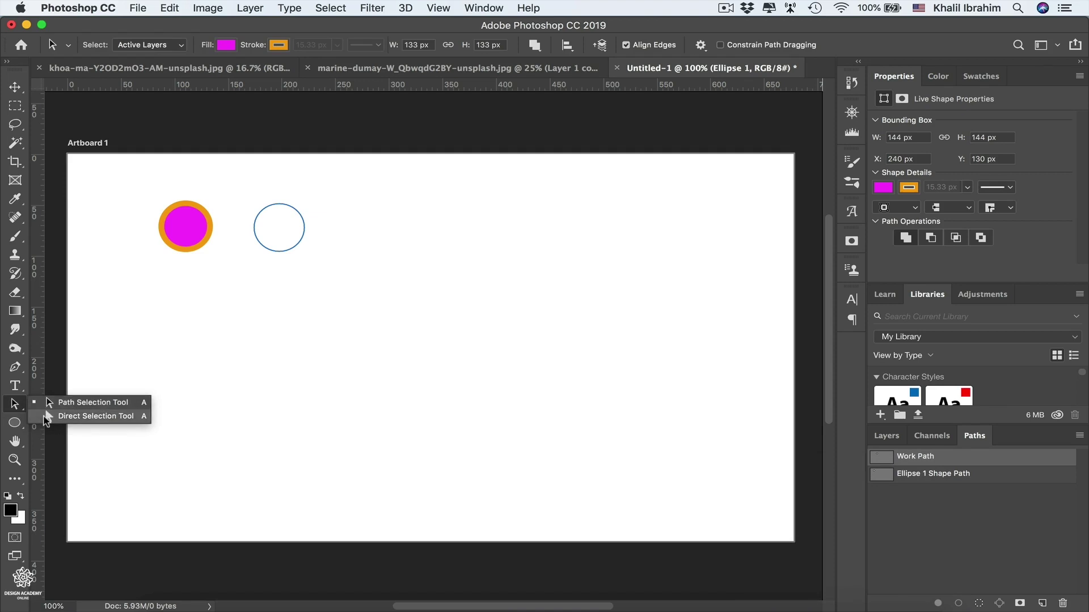
pyautogui.click(72, 403)
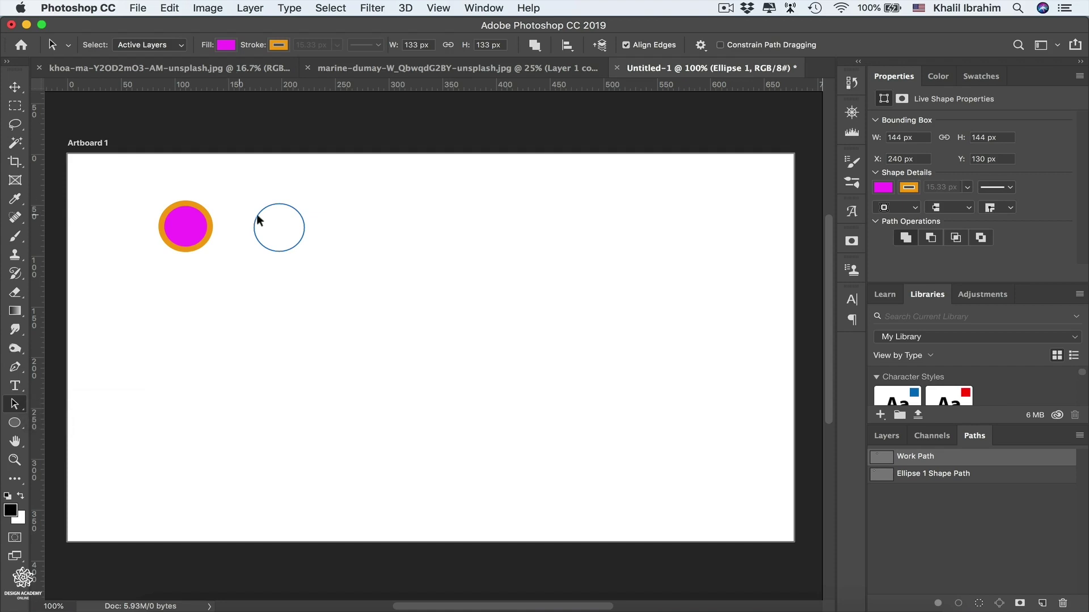
pyautogui.click(279, 209)
pyautogui.moveTo(281, 210)
pyautogui.mouseDown()
pyautogui.moveTo(346, 211)
pyautogui.moveTo(294, 240)
pyautogui.moveTo(279, 203)
pyautogui.mouseUp()
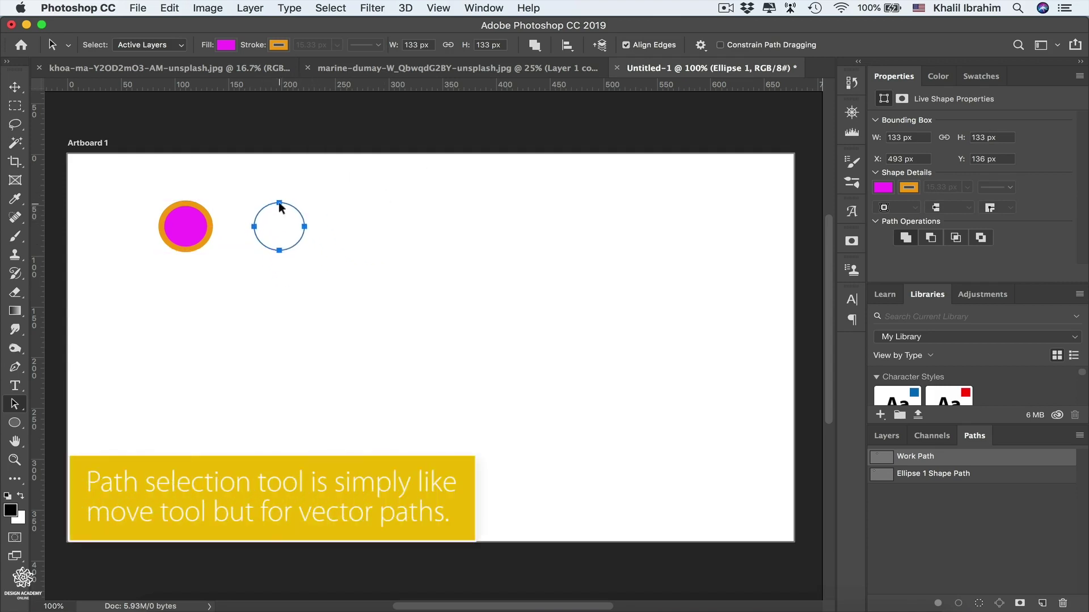
pyautogui.rightClick(277, 221)
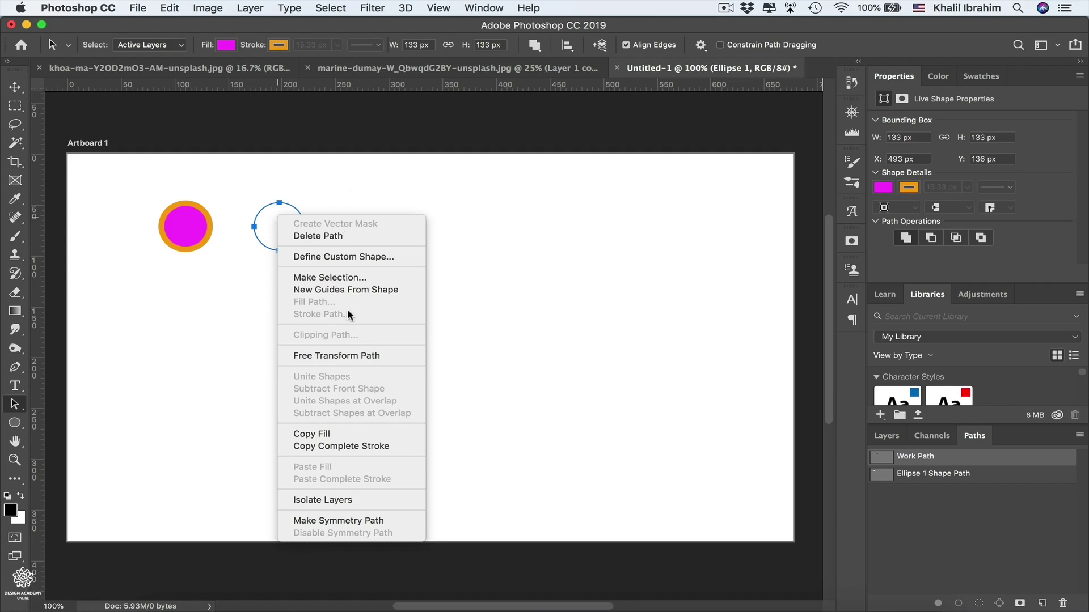
# Try to pull the circular path's top anchor point upward with the Direct Selection Tool, declining the conversion to a regular path.
pyautogui.click(15, 404)
pyautogui.rightClick(15, 405)
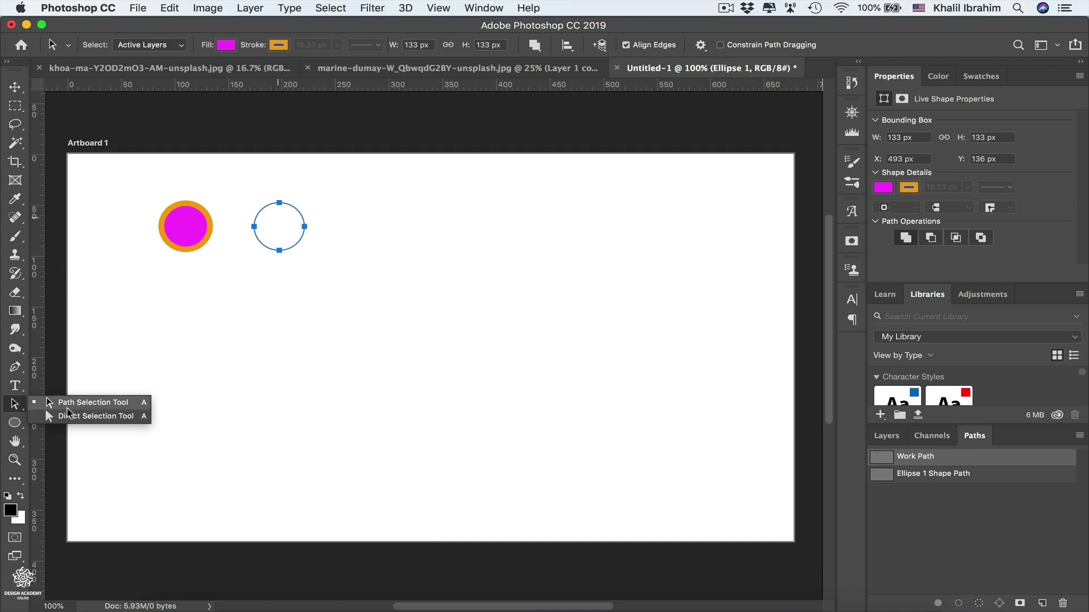
pyautogui.click(76, 417)
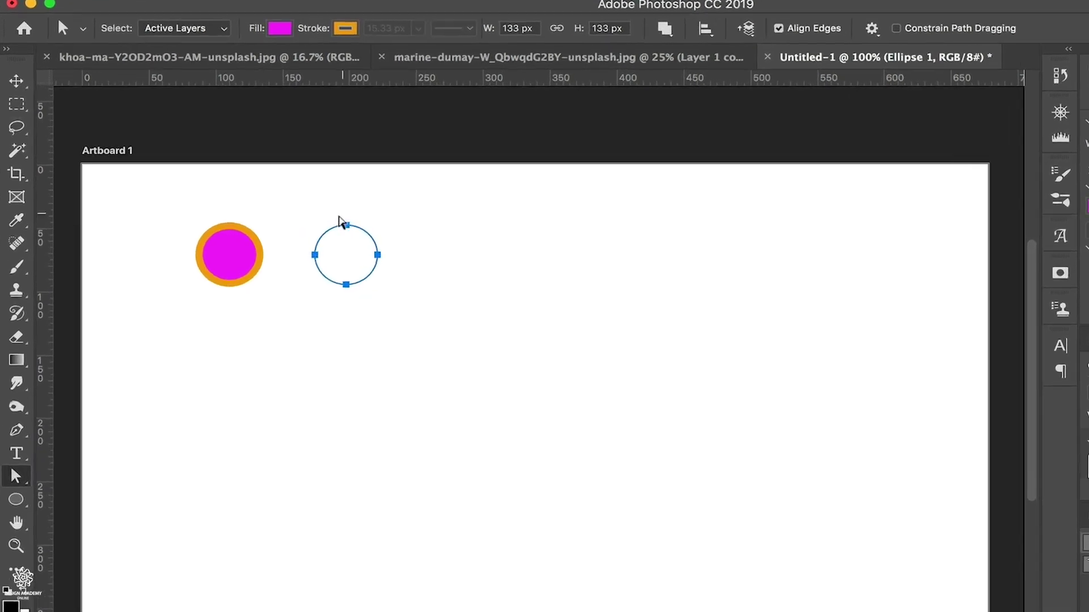
pyautogui.click(404, 247)
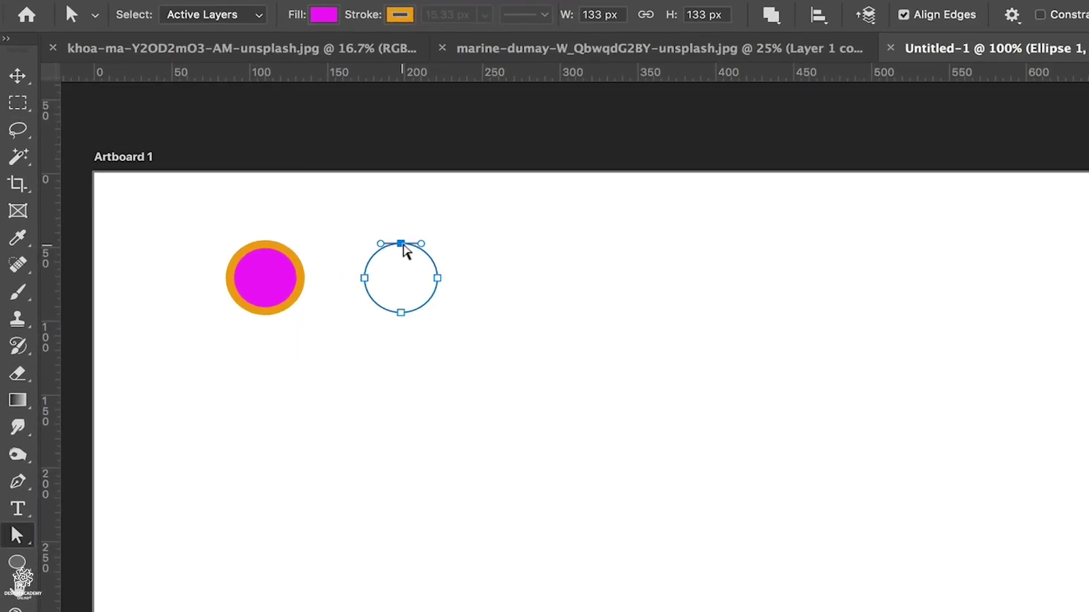
pyautogui.moveTo(404, 247); pyautogui.dragTo(405, 220)
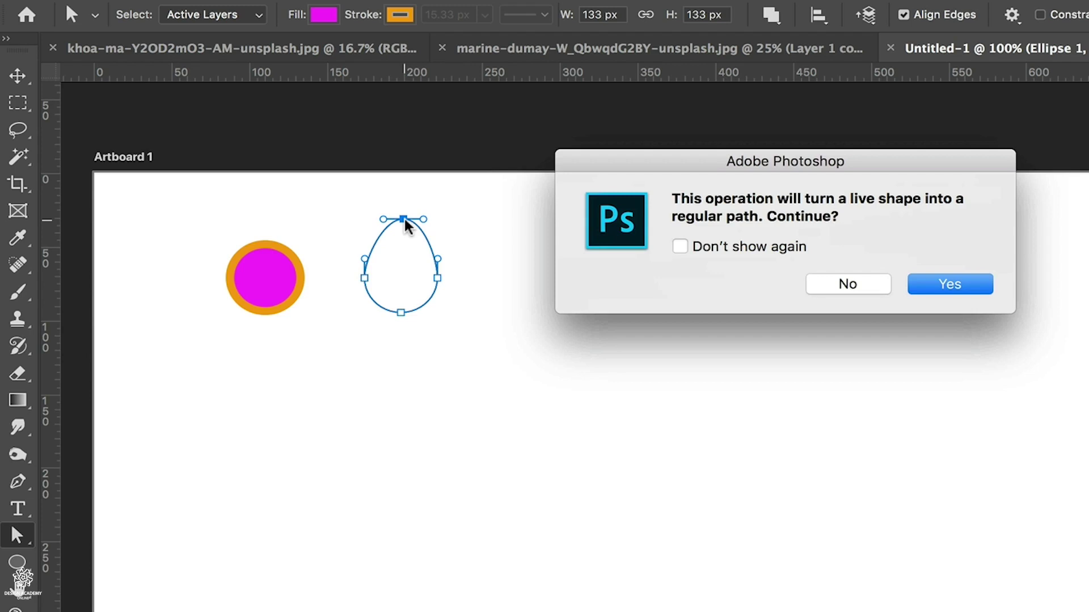
pyautogui.click(846, 286)
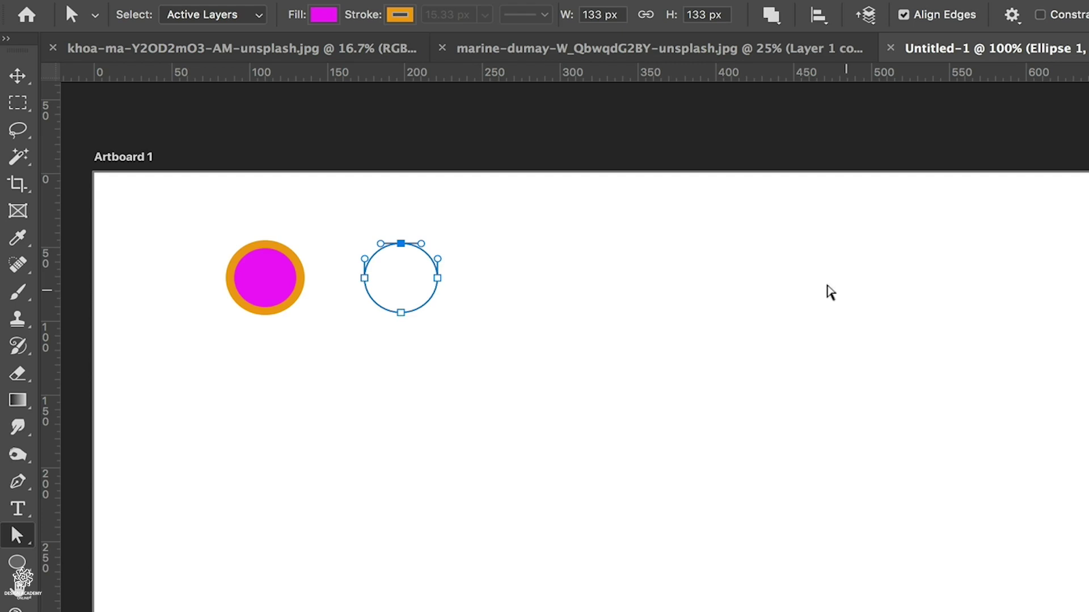
# Draw a black circle of about 44 mm on a new layer with the Ellipse Tool in Pixels mode.
pyautogui.click(11, 562)
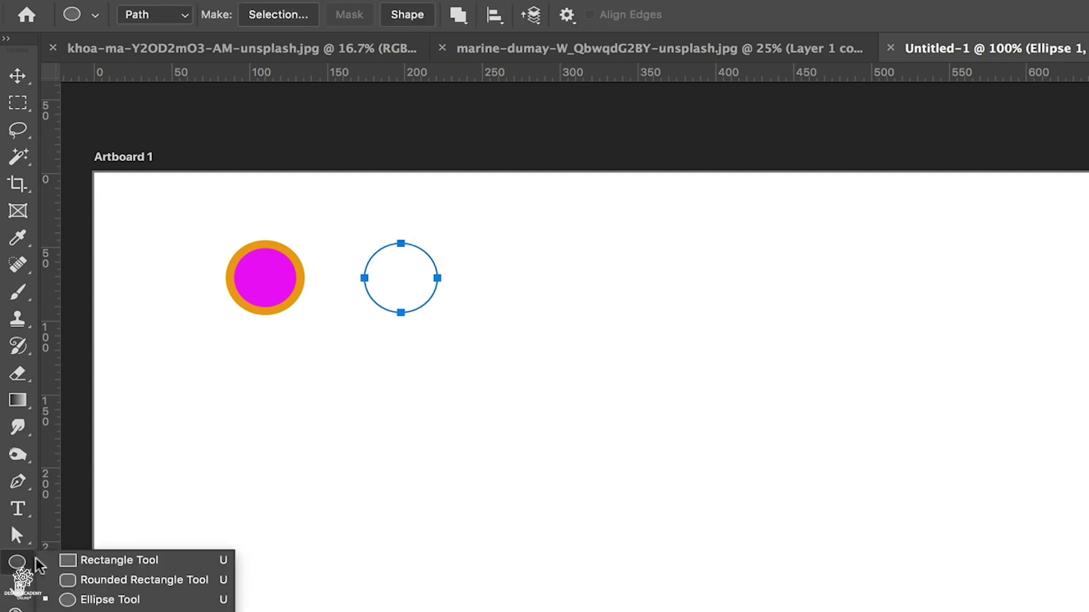
pyautogui.click(66, 599)
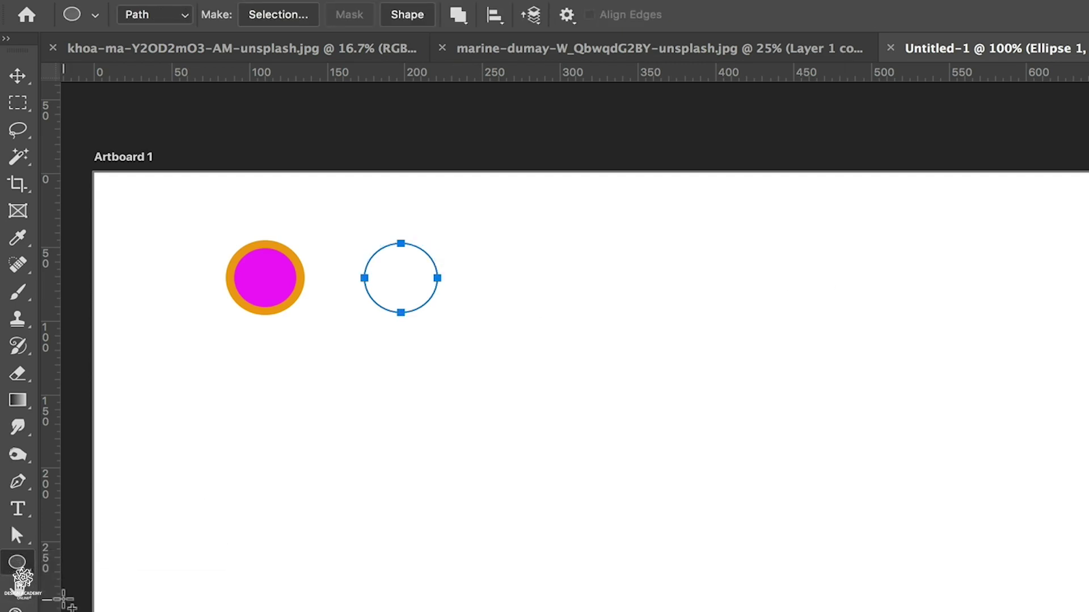
pyautogui.click(182, 14)
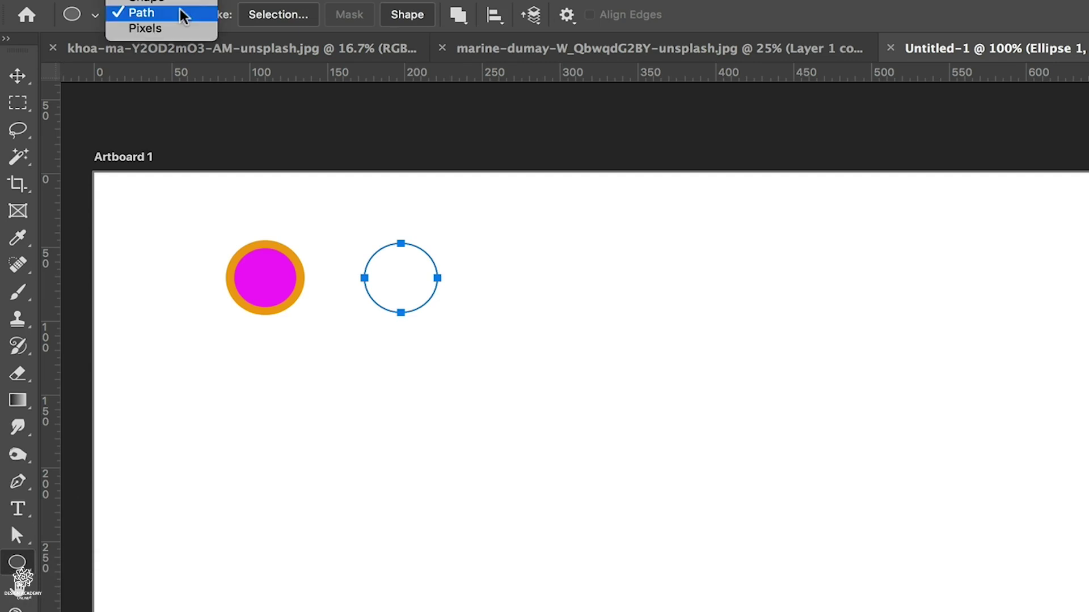
pyautogui.click(151, 30)
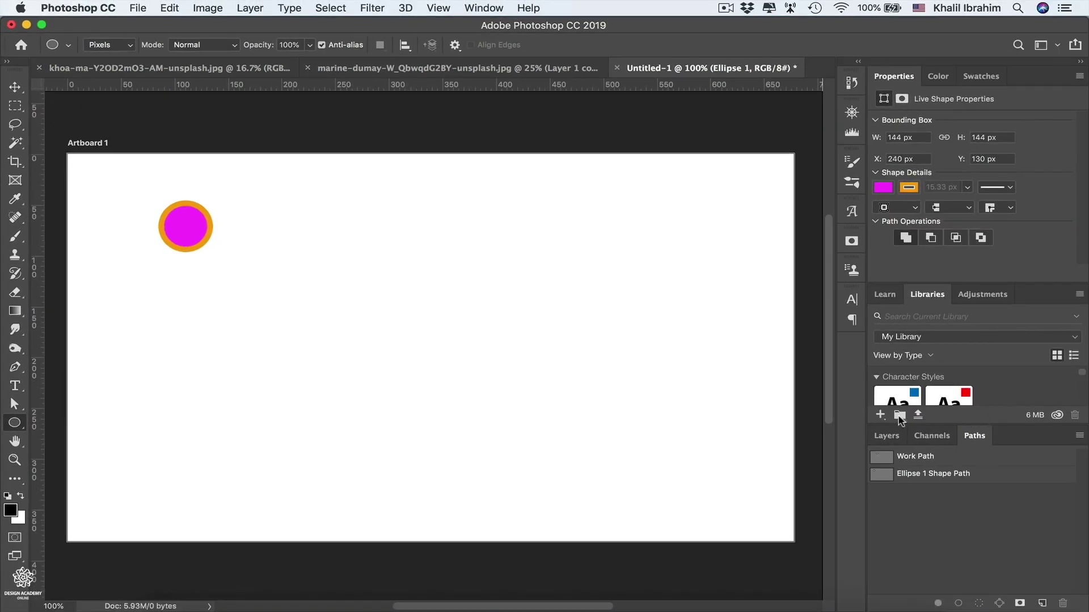
pyautogui.click(882, 437)
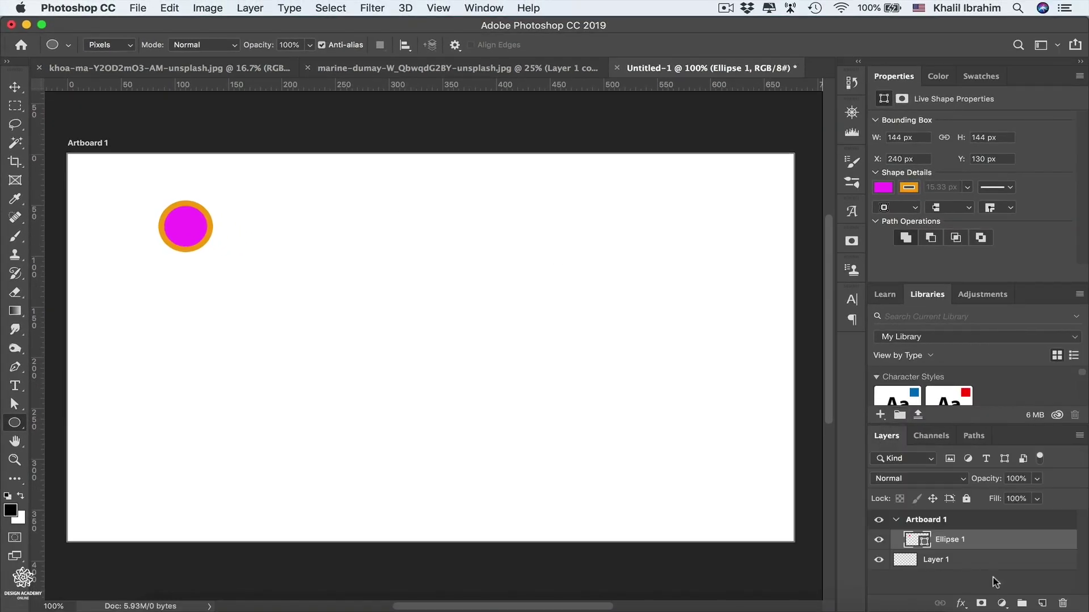
pyautogui.click(1040, 604)
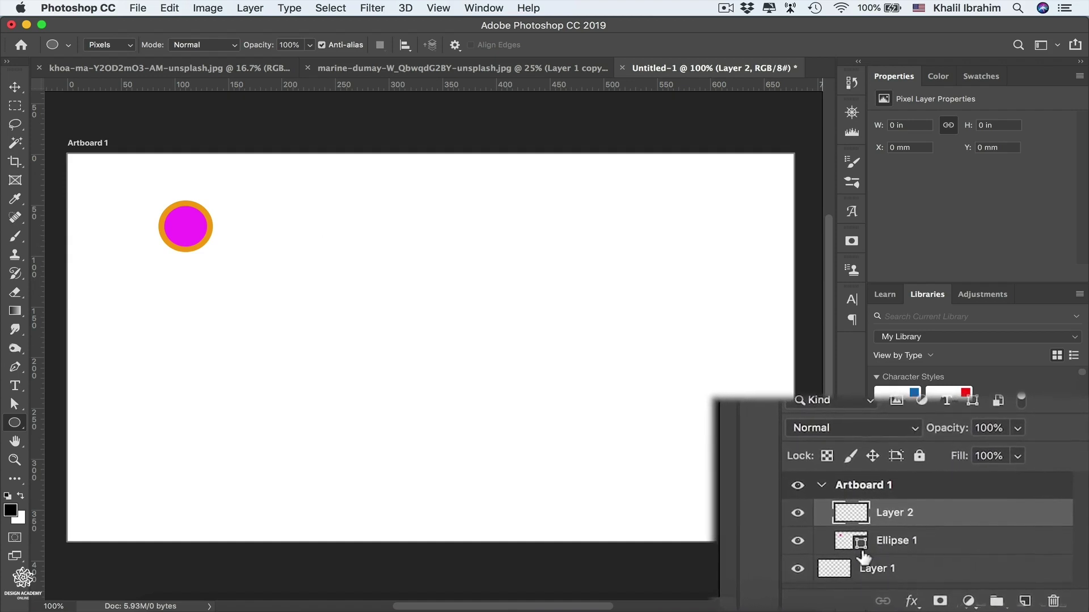
pyautogui.moveTo(347, 243); pyautogui.dragTo(407, 199)
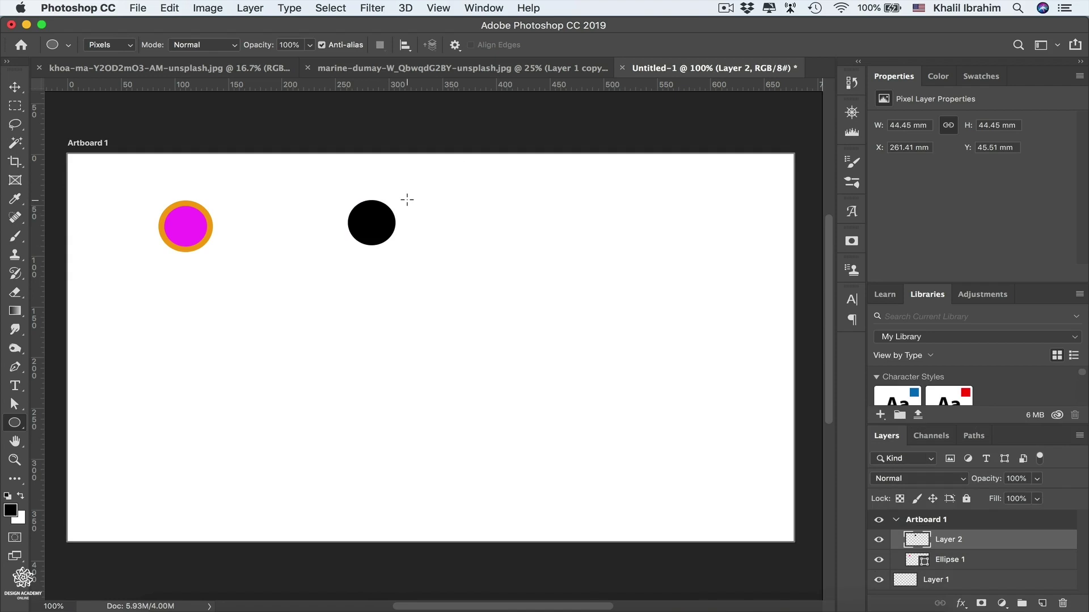
# Move the black circle down to about Y 52 mm and stretch it to about 282 × 263 mm with Free Transform.
pyautogui.press('v')
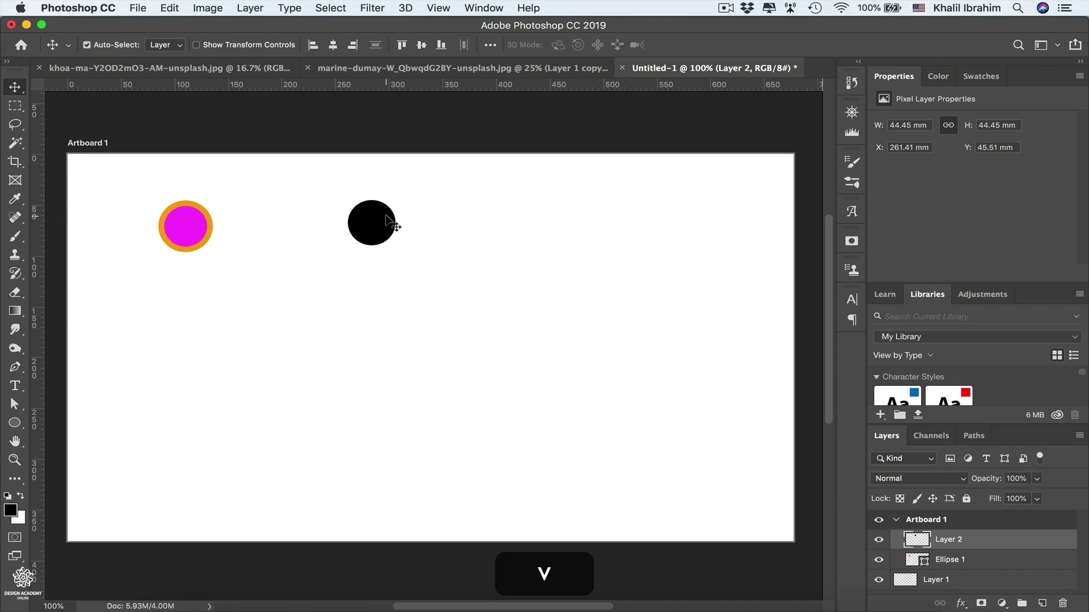
pyautogui.moveTo(387, 212)
pyautogui.mouseDown()
pyautogui.moveTo(395, 226)
pyautogui.moveTo(387, 220)
pyautogui.mouseUp()
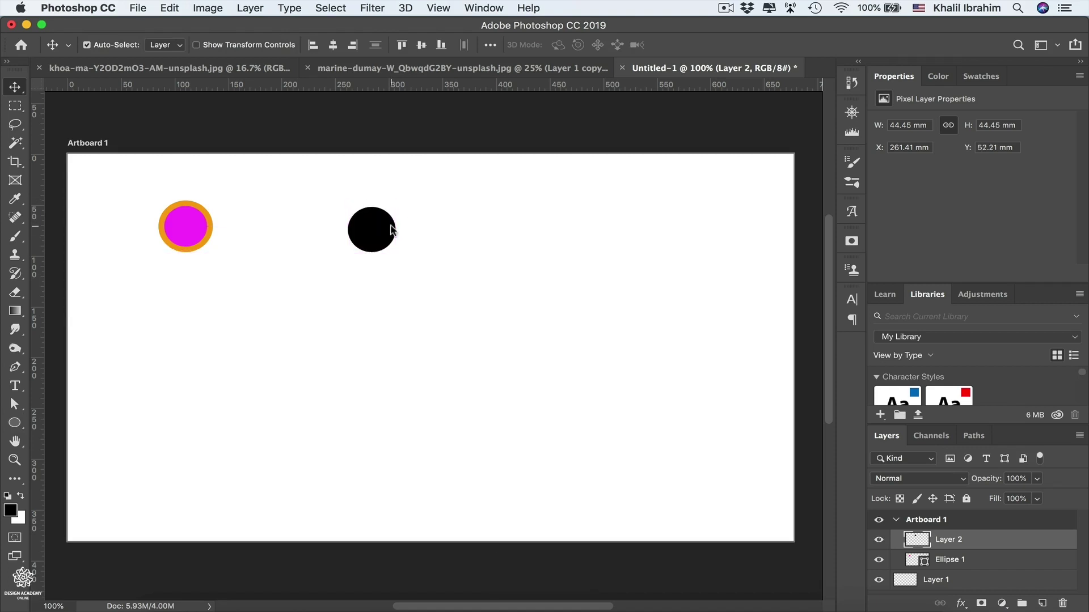
pyautogui.press('super+t')
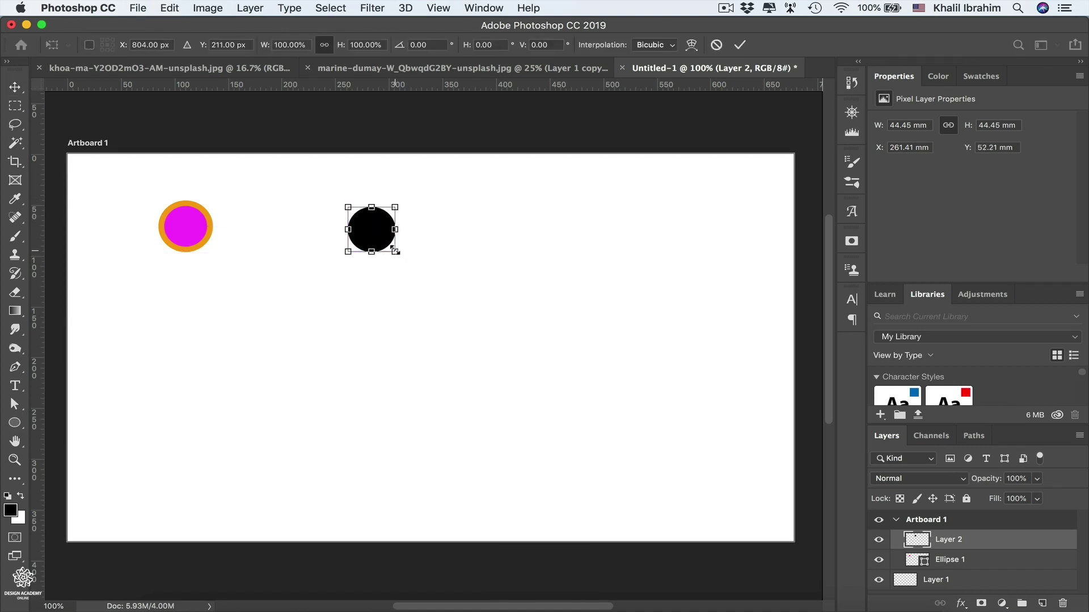
pyautogui.moveTo(395, 251); pyautogui.dragTo(650, 474)
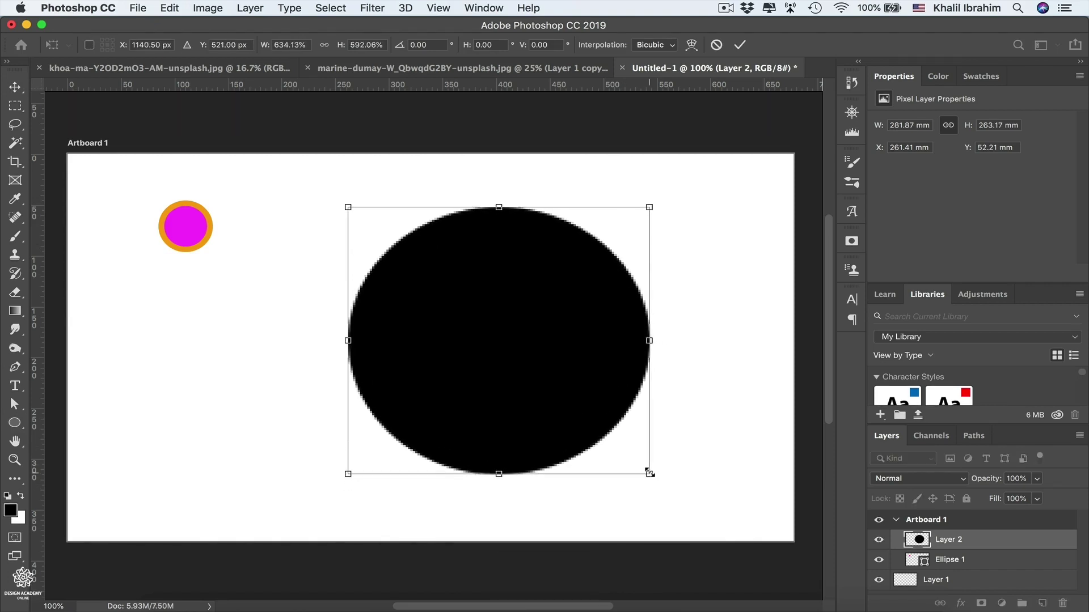
pyautogui.press('Return')
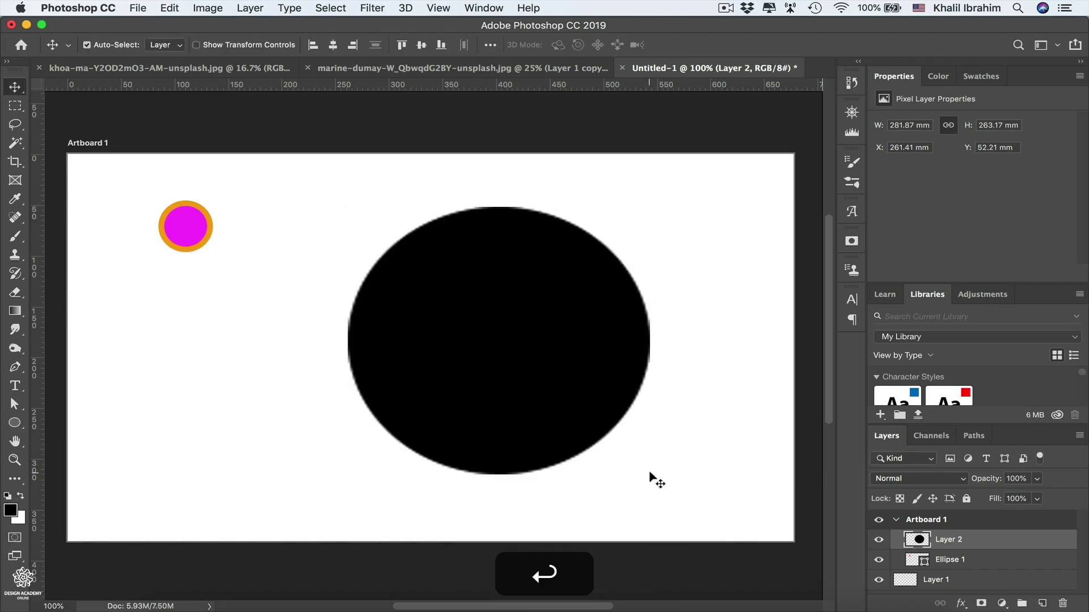
# Scale the magenta circle up proportionally to about 791 px with Free Transform.
pyautogui.click(177, 232)
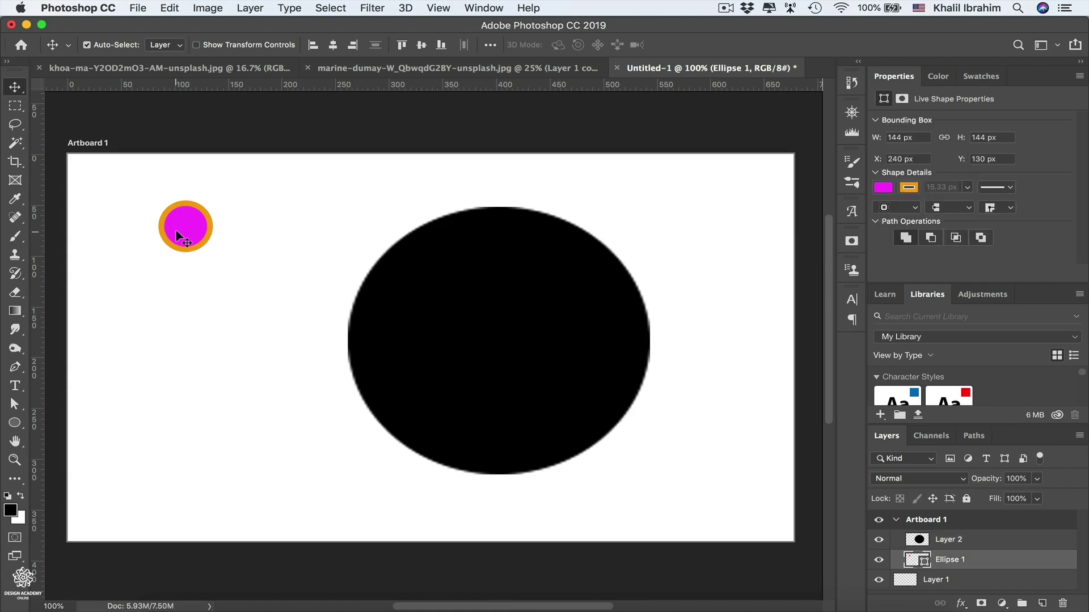
pyautogui.press('super+t')
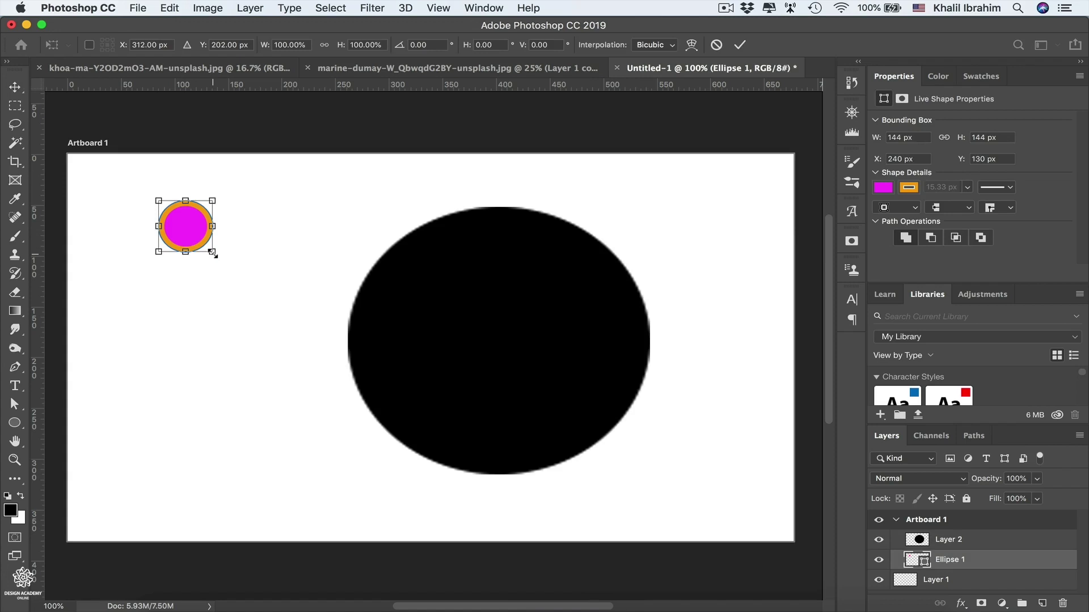
pyautogui.press('shift')
pyautogui.moveTo(223, 261); pyautogui.dragTo(456, 482)
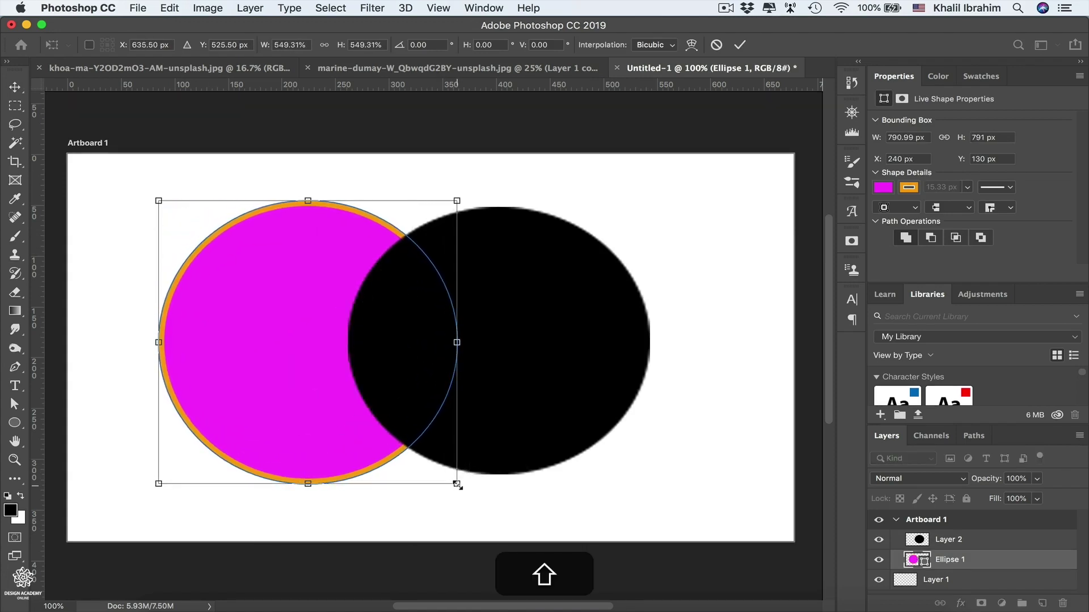
pyautogui.press('Return')
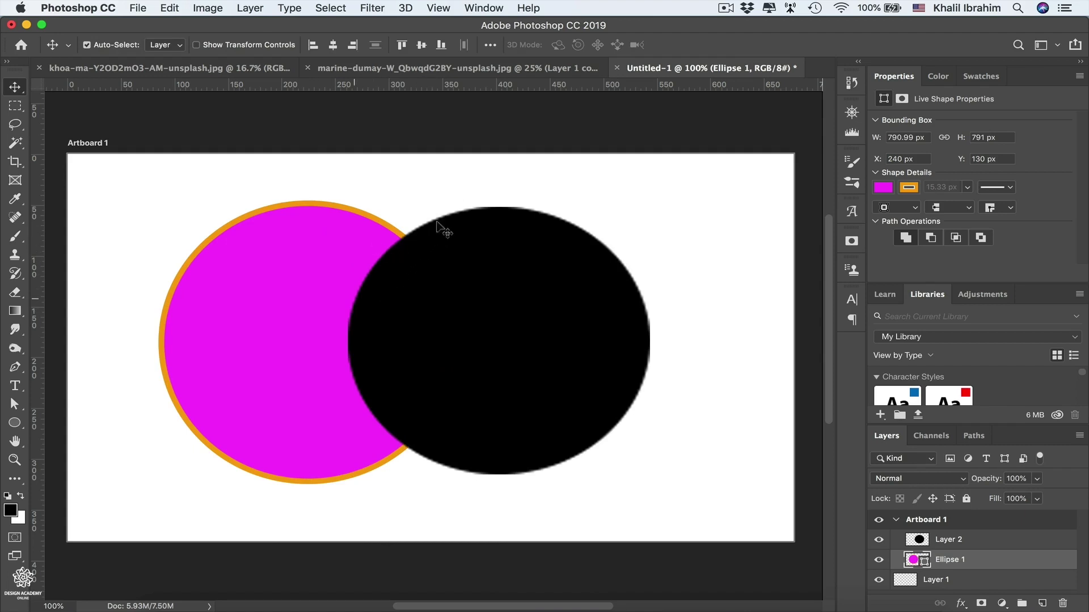
# Examine the upper edges of the magenta and black circles at about 315% zoom to compare their sharpness.
pyautogui.press('z')
pyautogui.moveTo(443, 207); pyautogui.dragTo(499, 189)
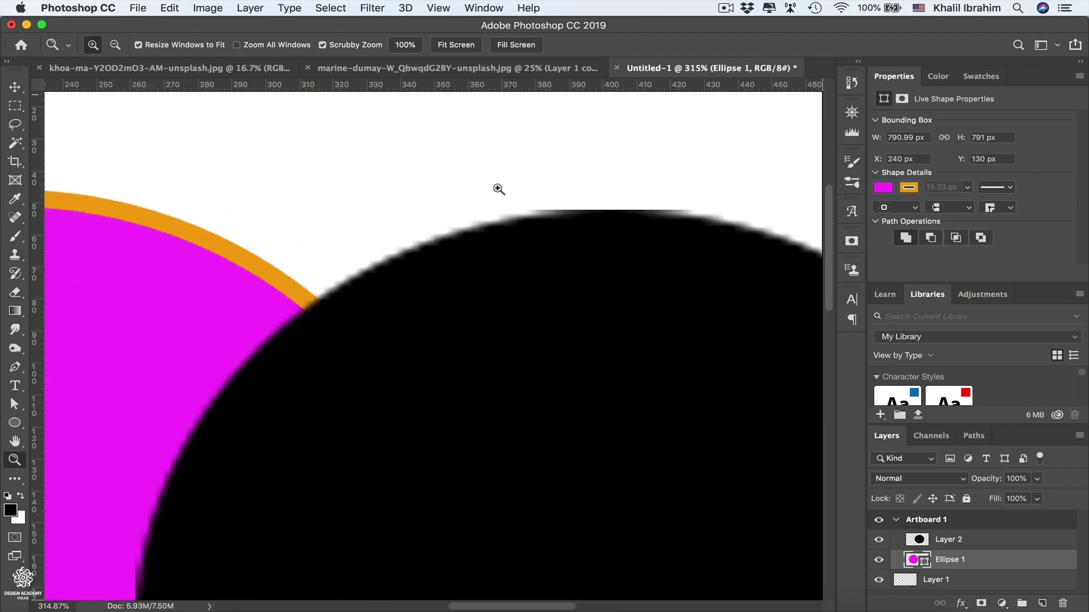
pyautogui.hscroll(-3, 287, 296)
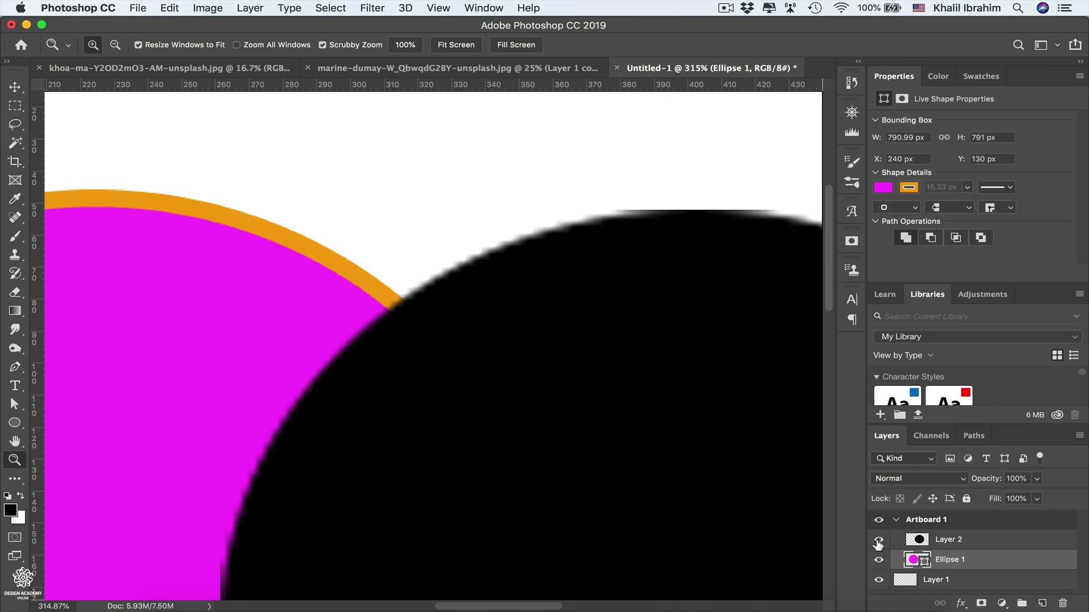
pyautogui.press('super')
pyautogui.press('super+1')
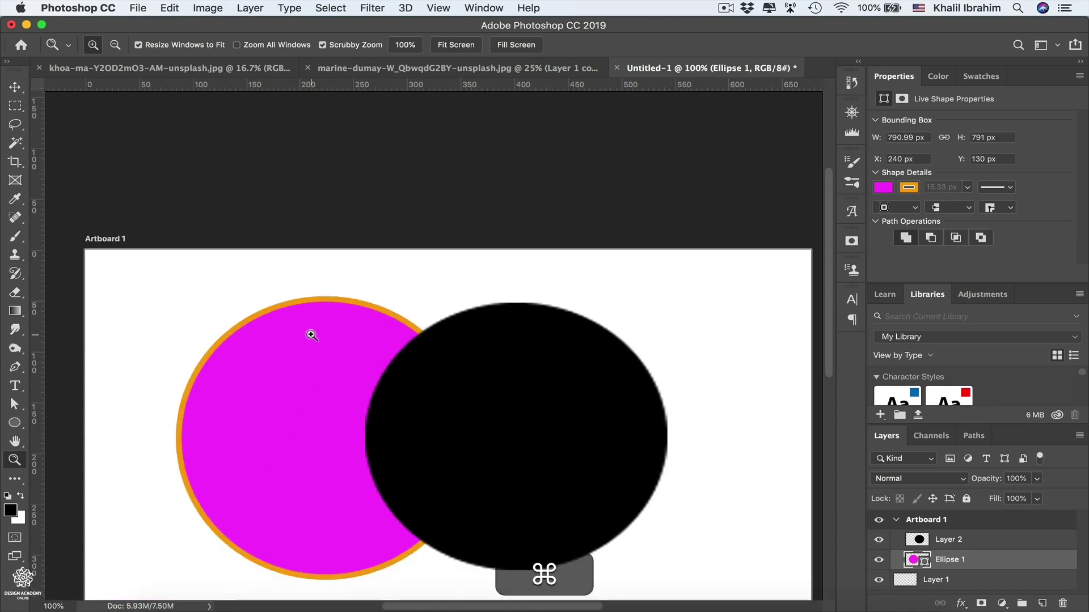
# Delete Layer 2, which holds the black pixel circle.
pyautogui.scroll(-4, 311, 335)
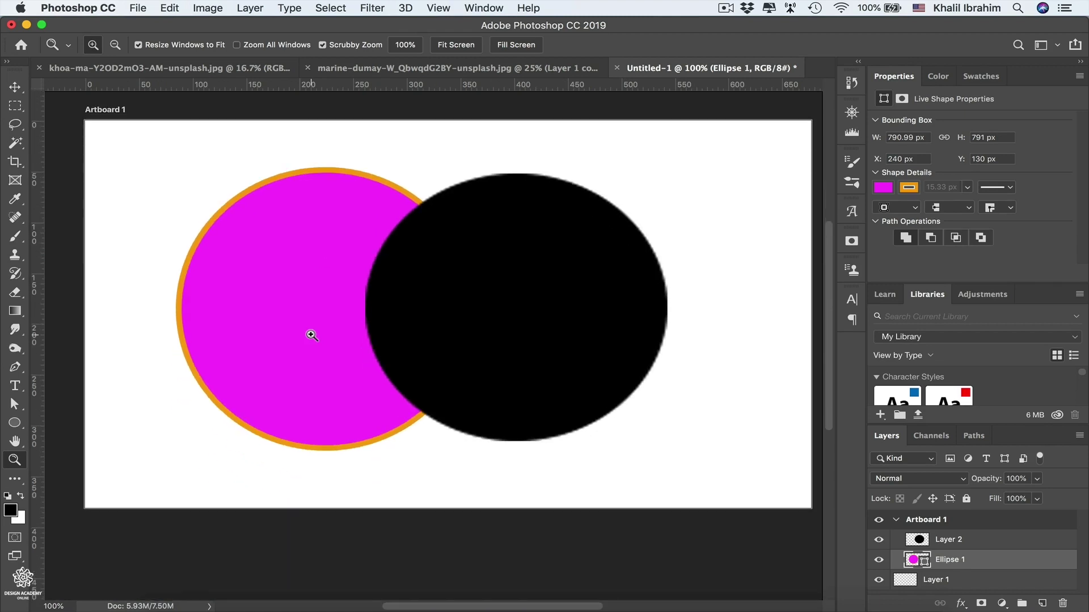
pyautogui.click(957, 540)
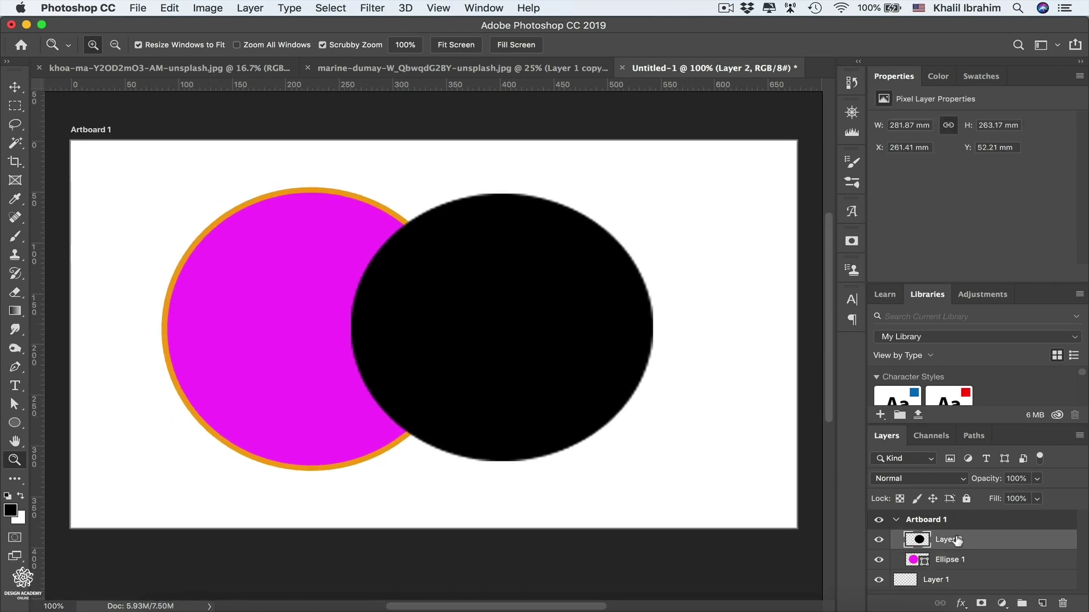
pyautogui.press('BackSpace')
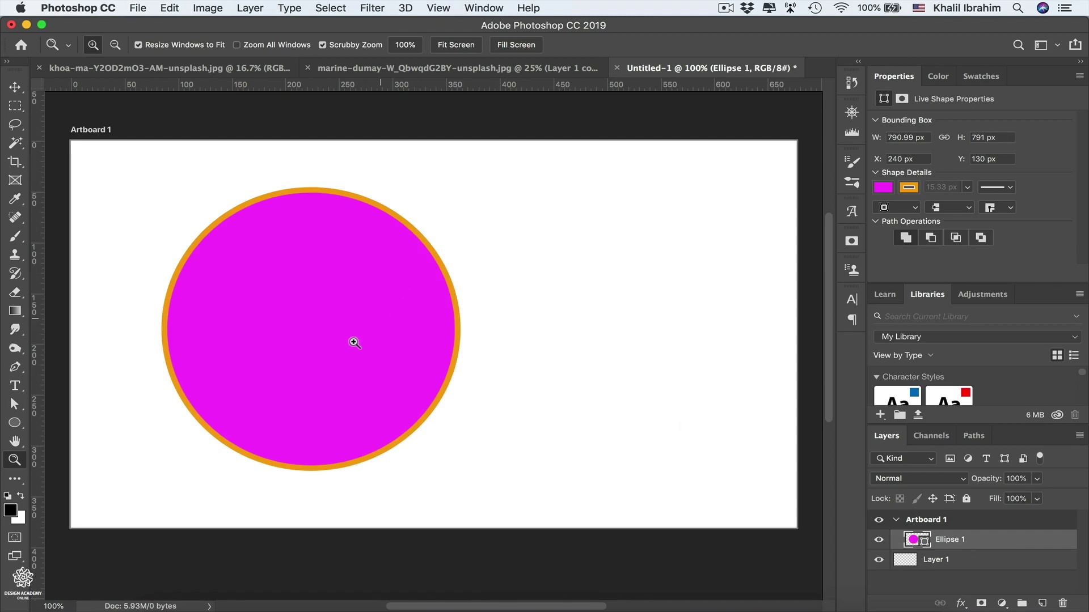
# Scale the magenta circle down proportionally to about 177 px with Free Transform.
pyautogui.press('v')
pyautogui.press('super+t')
pyautogui.moveTo(460, 470); pyautogui.dragTo(206, 273)
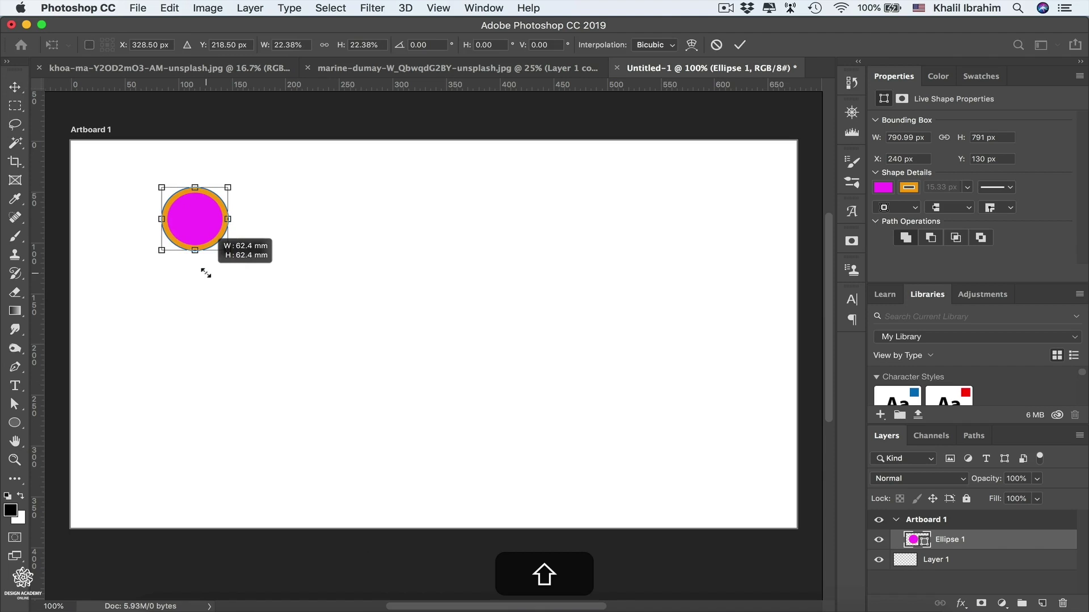
pyautogui.moveTo(206, 273); pyautogui.dragTo(205, 273)
pyautogui.press('Return')
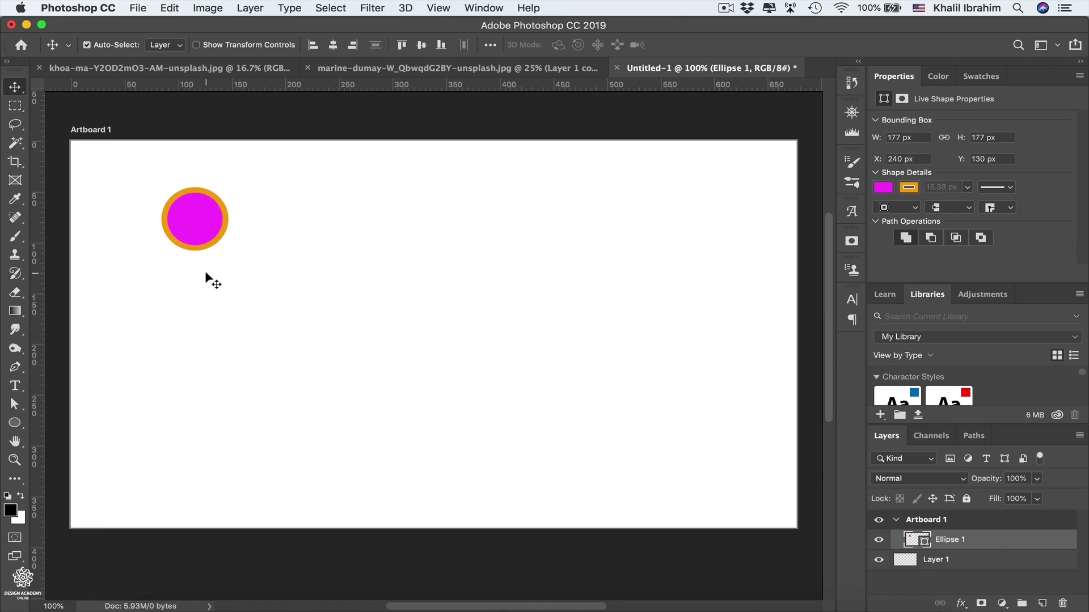
# Draw a rounded square of about 149 px with a 20 px corner radius beside the magenta circle in Shape mode.
pyautogui.click(14, 422)
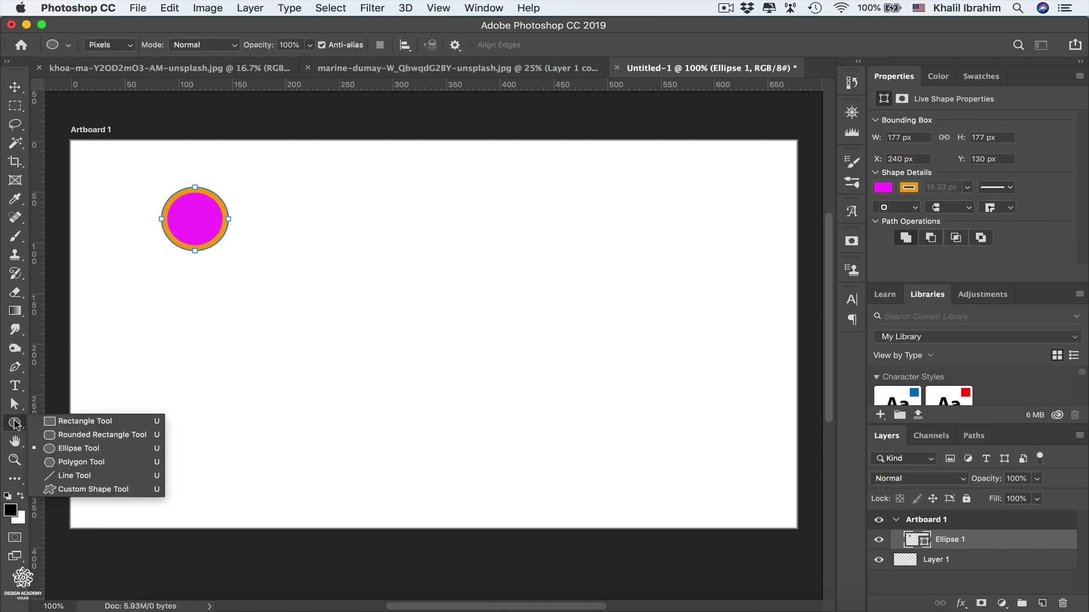
pyautogui.click(102, 435)
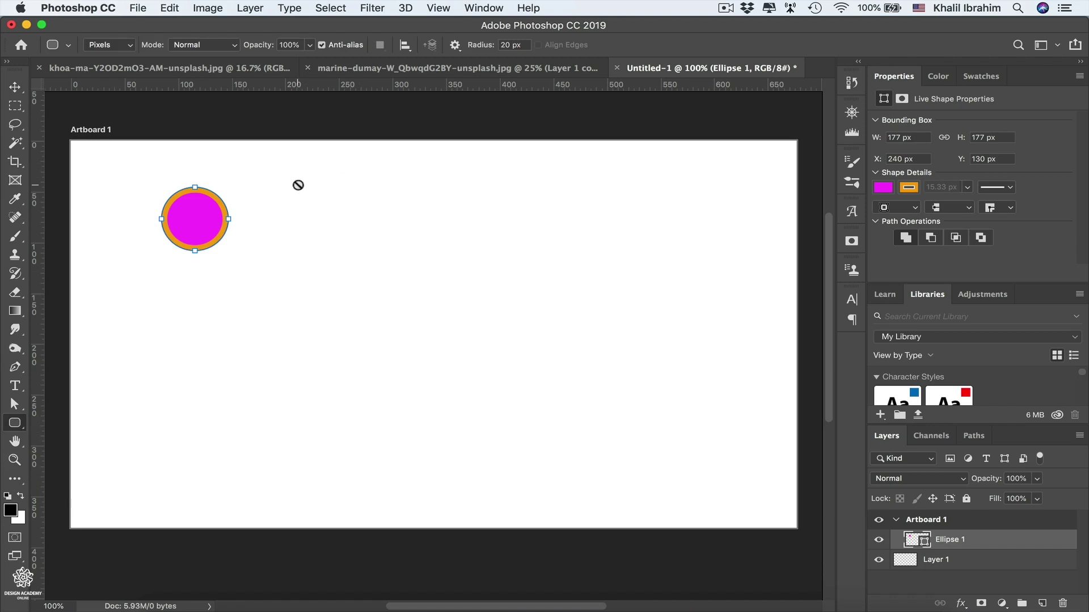
pyautogui.click(127, 45)
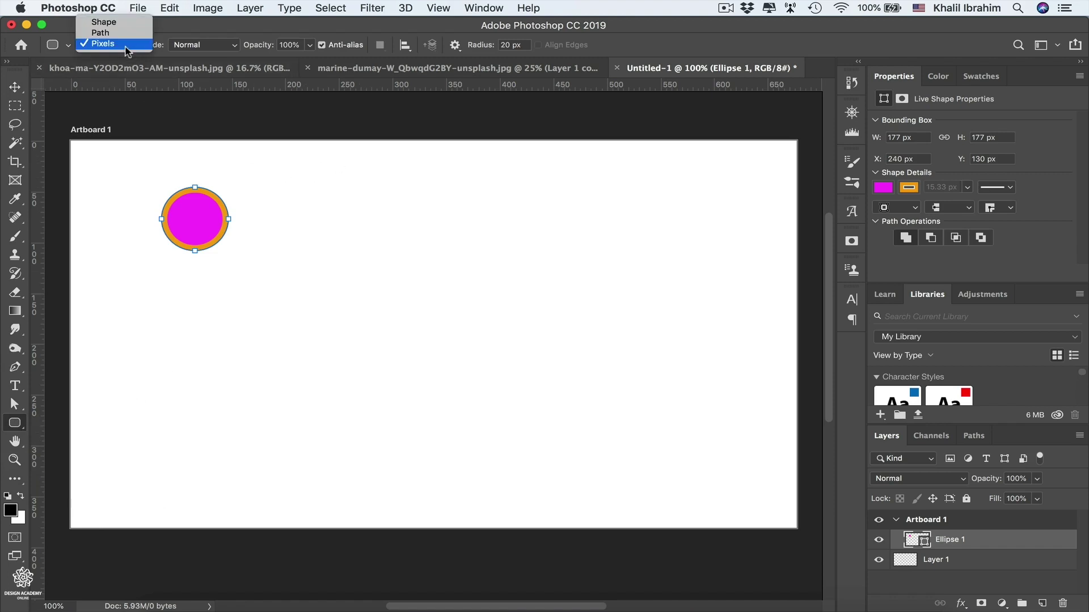
pyautogui.click(131, 25)
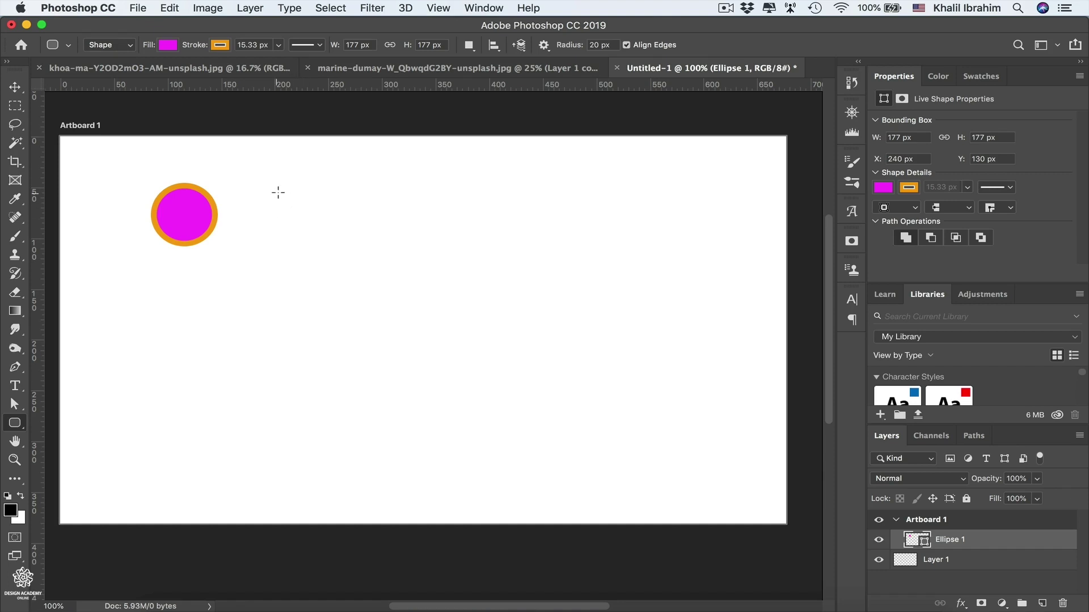
pyautogui.moveTo(279, 192)
pyautogui.mouseDown()
pyautogui.moveTo(351, 253)
pyautogui.moveTo(356, 235)
pyautogui.moveTo(372, 246)
pyautogui.moveTo(359, 245)
pyautogui.mouseUp()
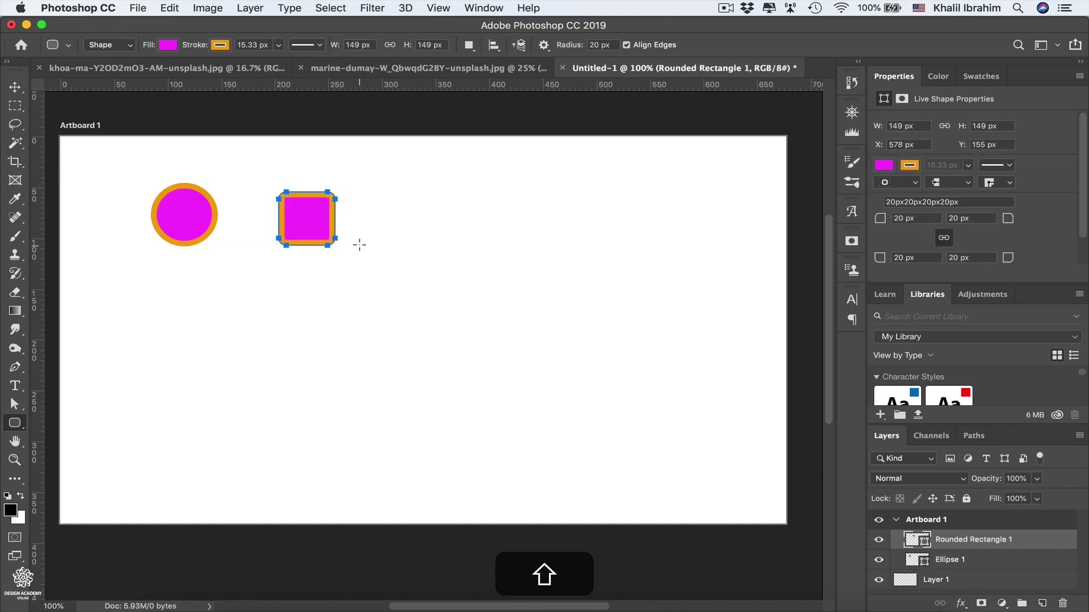
# Draw a sharp-cornered square of about 225 px beside the rounded square and move it away to about X 890 px.
pyautogui.click(21, 424)
pyautogui.click(66, 421)
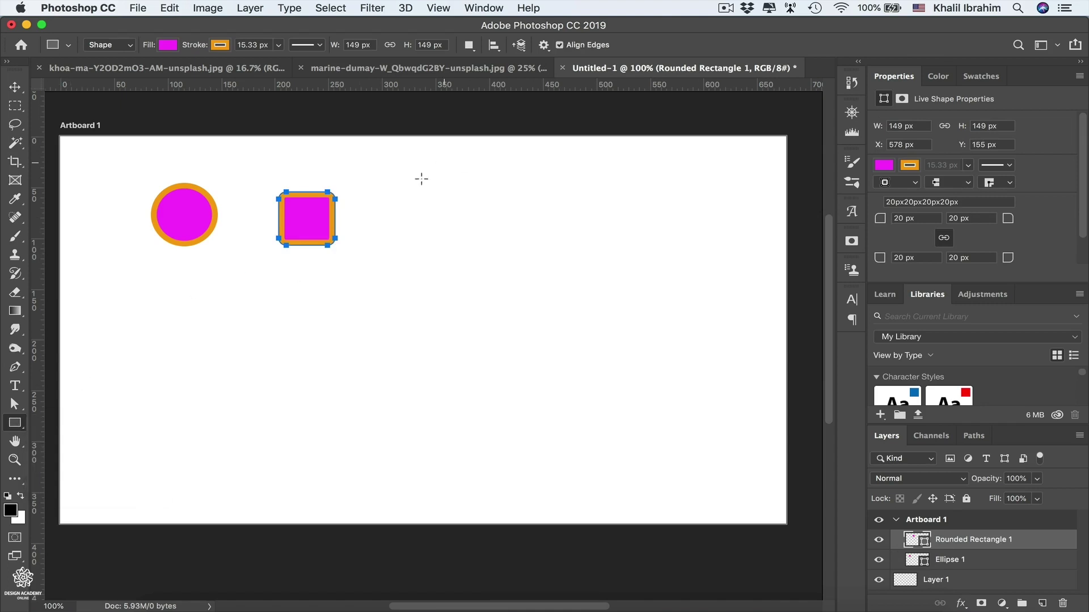
pyautogui.moveTo(439, 187); pyautogui.dragTo(355, 282)
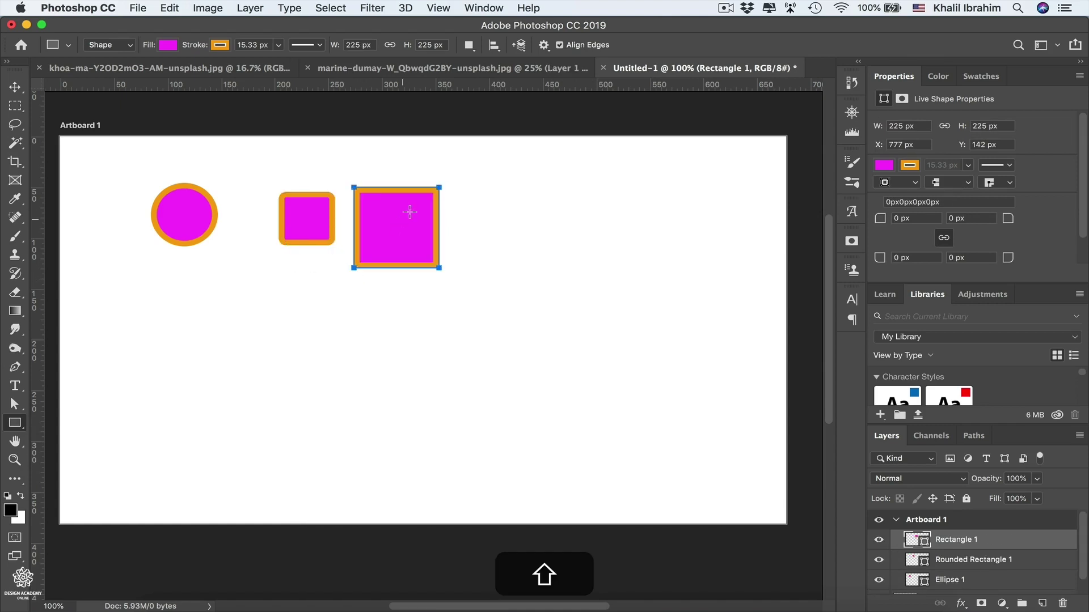
pyautogui.press('v')
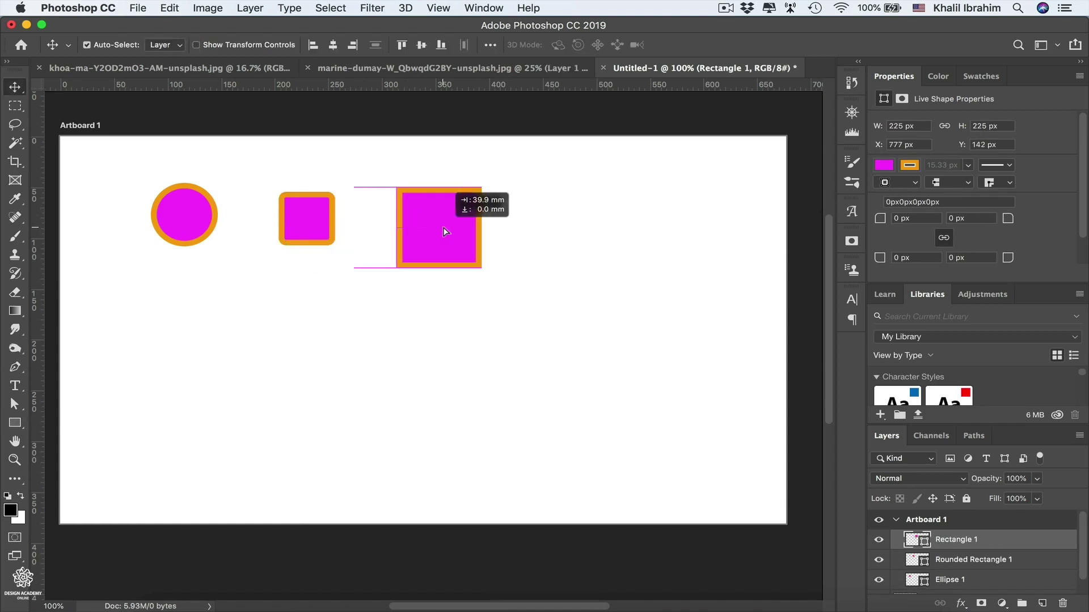
pyautogui.moveTo(444, 231); pyautogui.dragTo(444, 232)
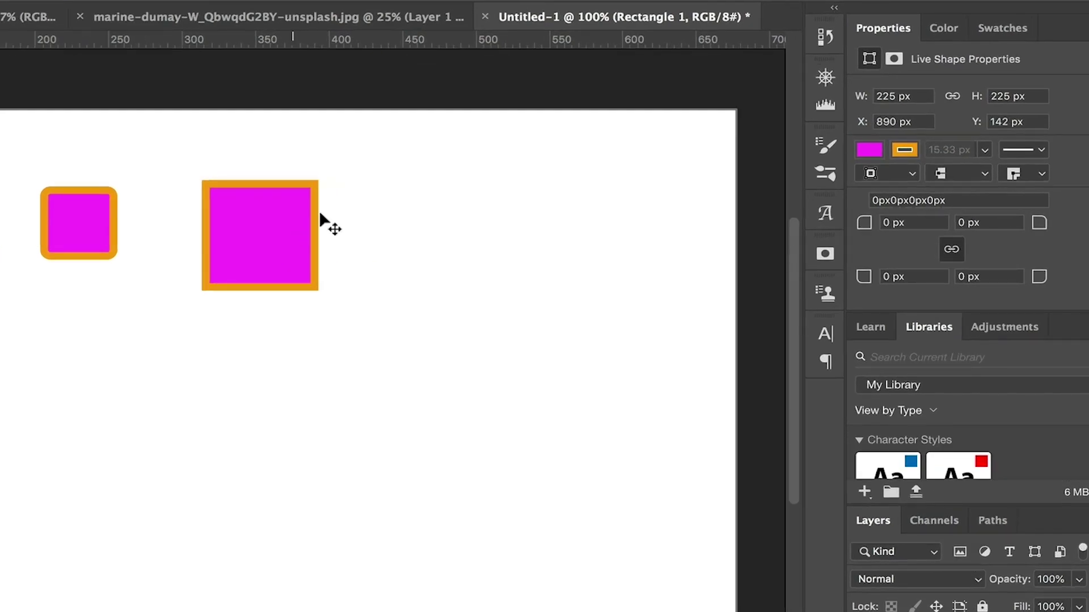
# Change the stroke style of the larger square to the dashed line preset.
pyautogui.click(1042, 151)
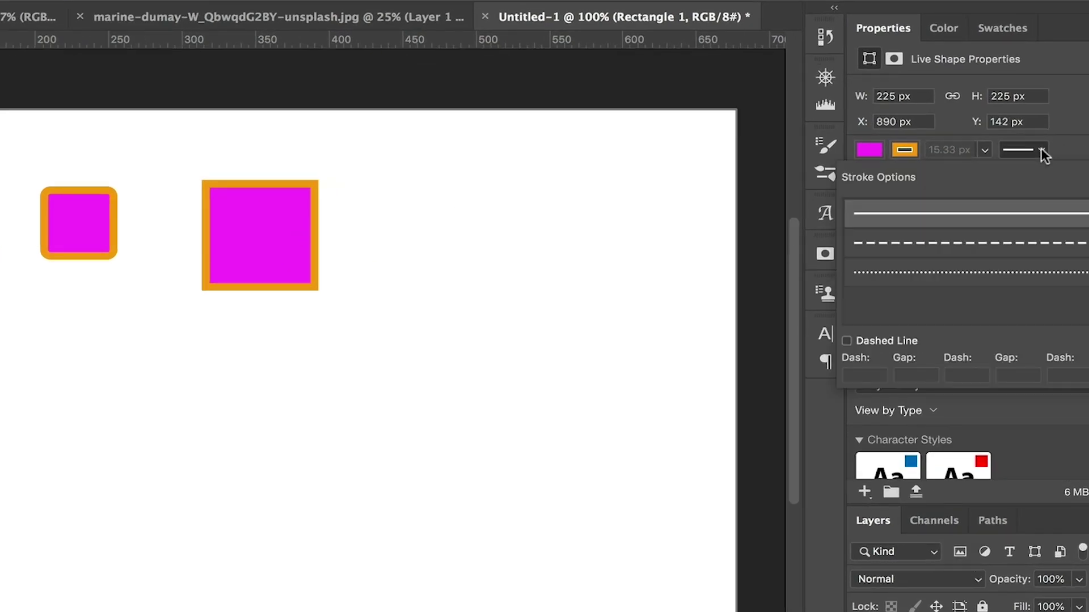
pyautogui.click(960, 256)
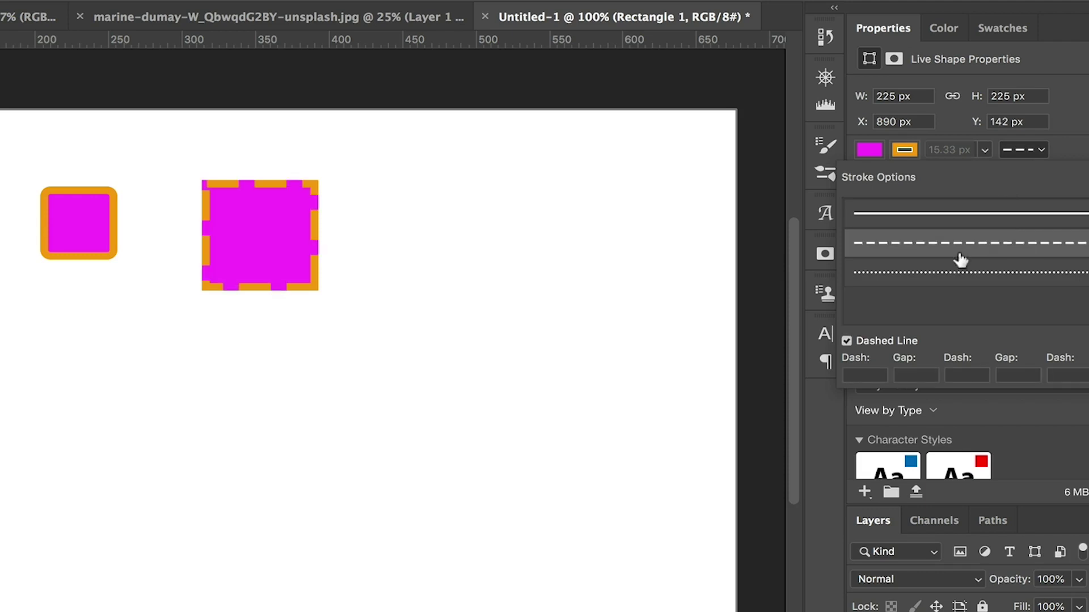
# Try the dotted stroke preset with a gap of 12 on the larger square, and return its stroke to solid.
pyautogui.click(945, 279)
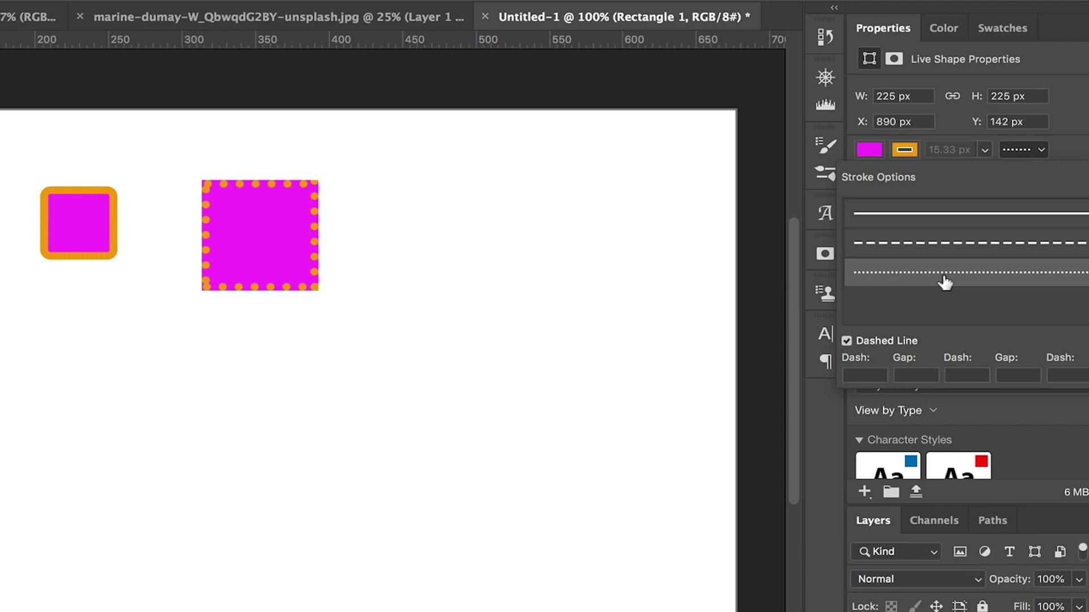
pyautogui.click(915, 373)
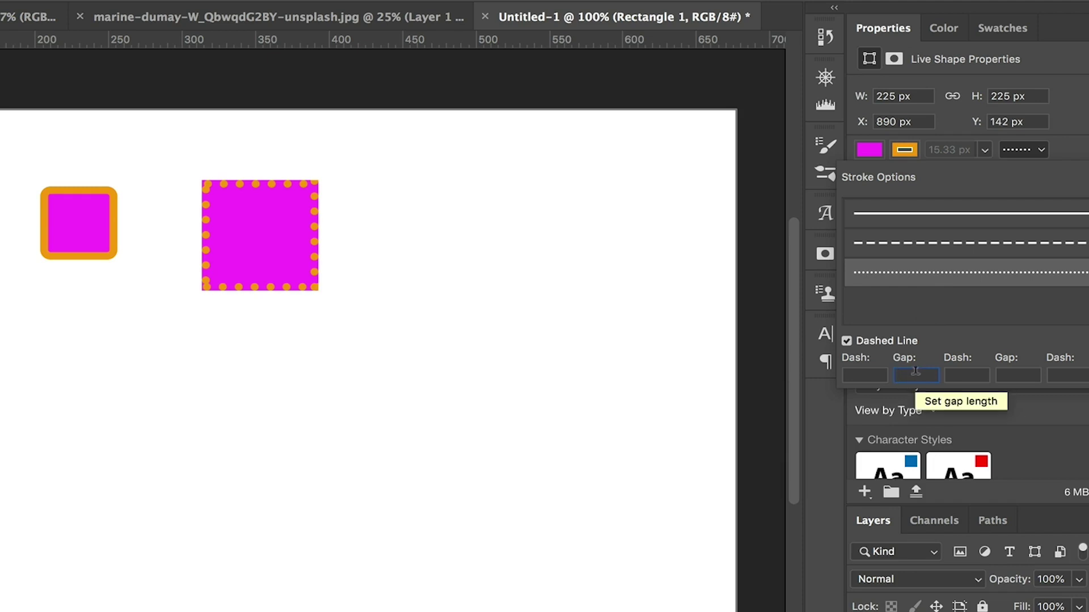
pyautogui.write('12')
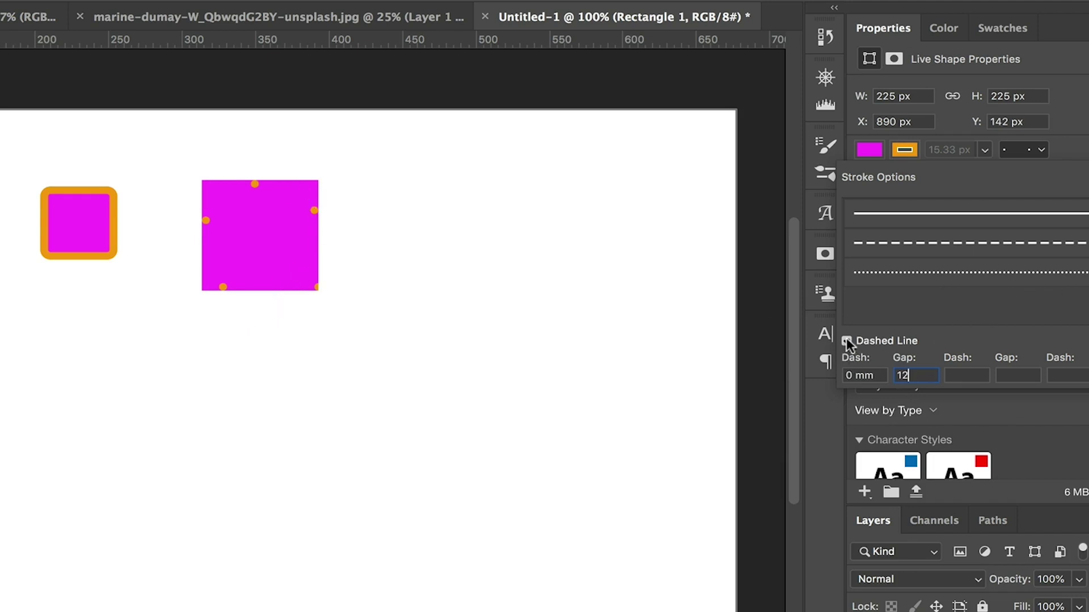
pyautogui.click(918, 222)
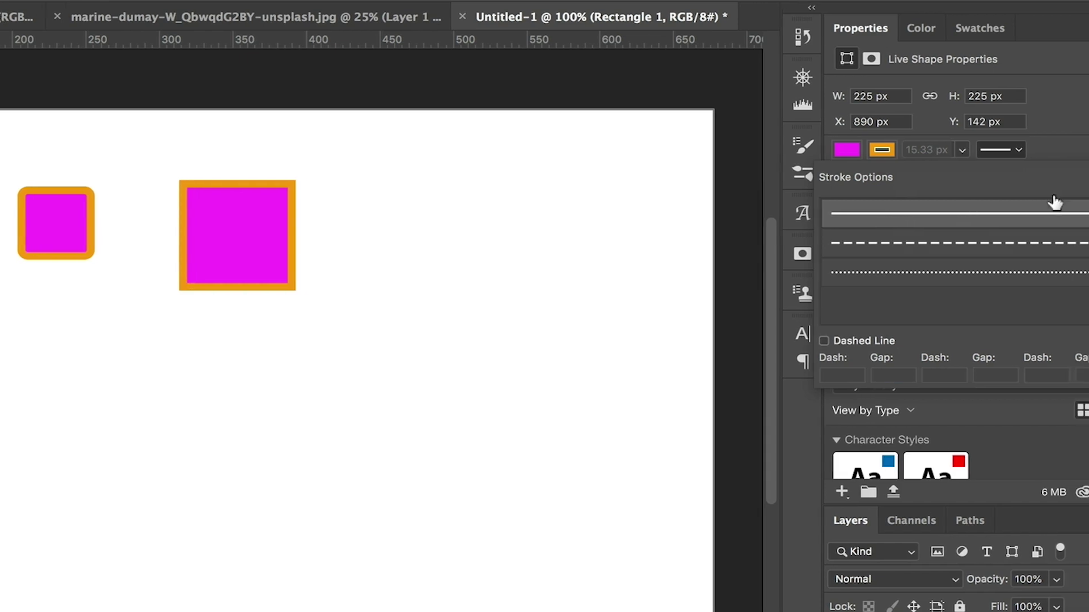
pyautogui.click(1071, 177)
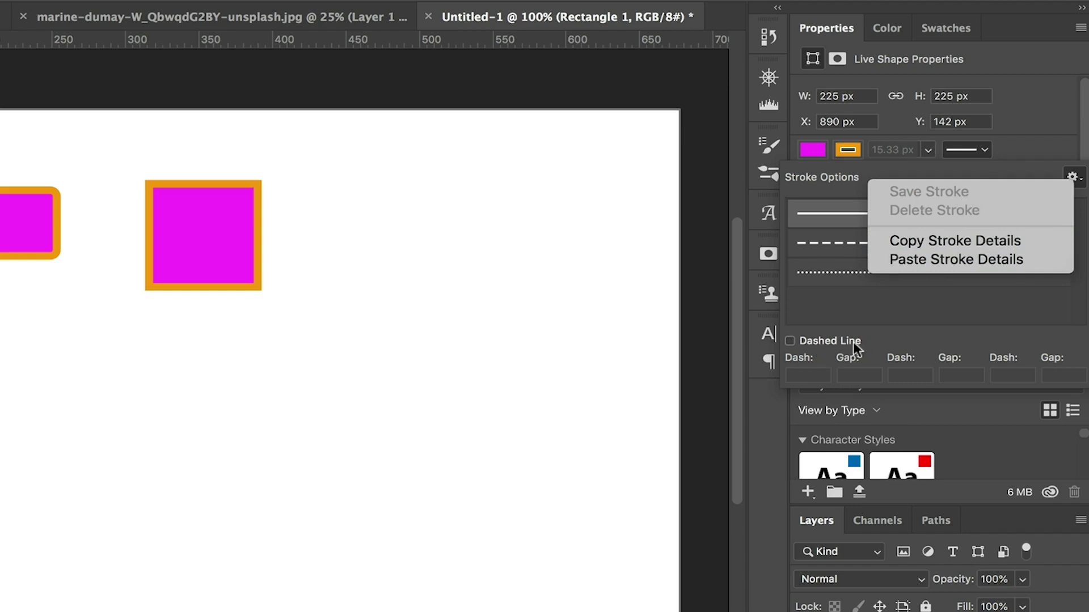
pyautogui.click(1043, 148)
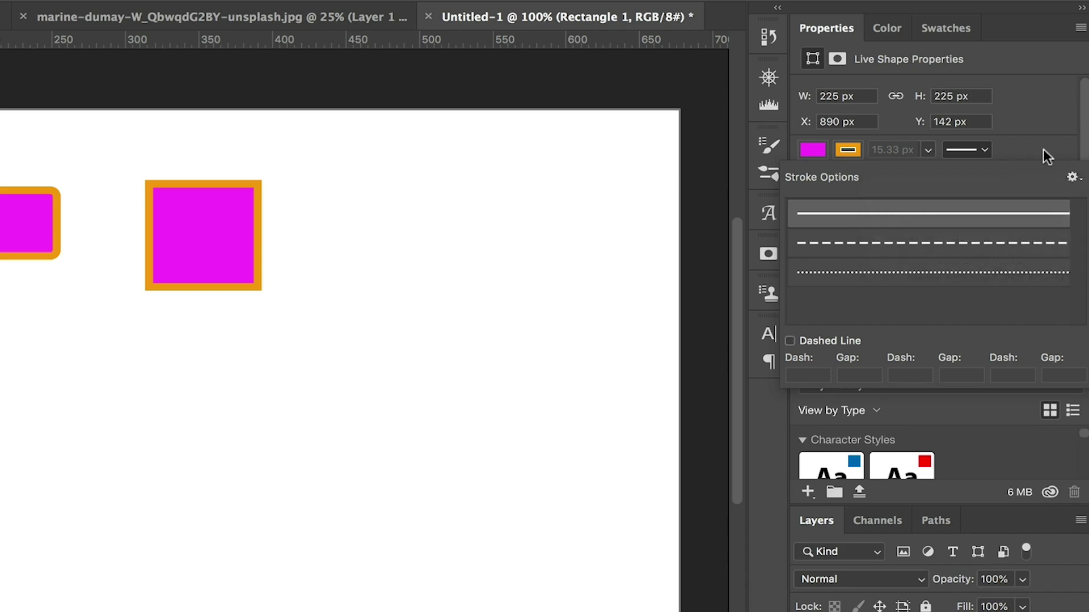
pyautogui.click(1044, 149)
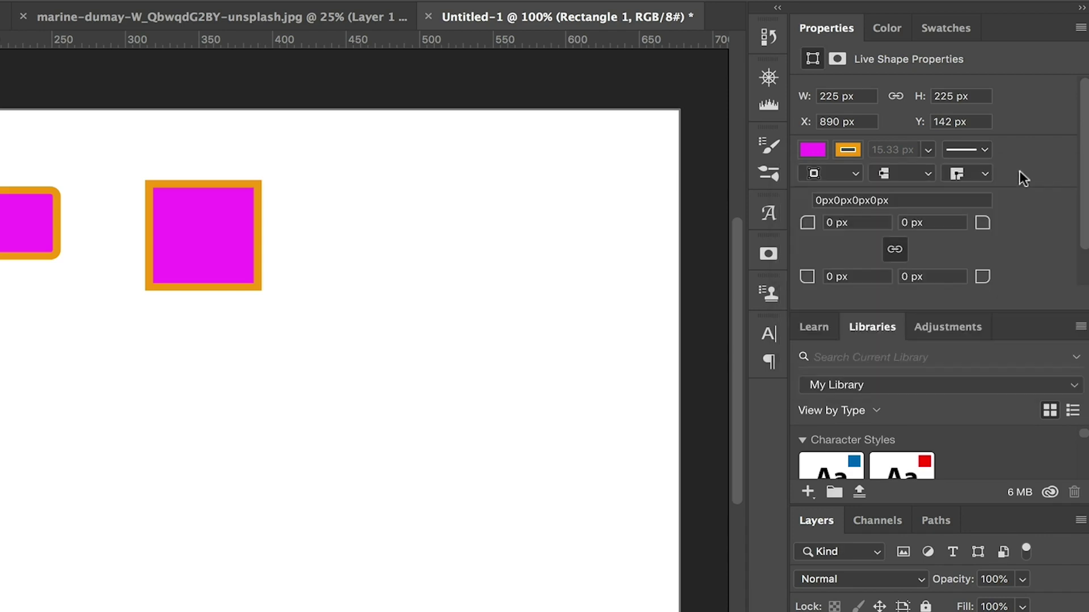
pyautogui.click(855, 175)
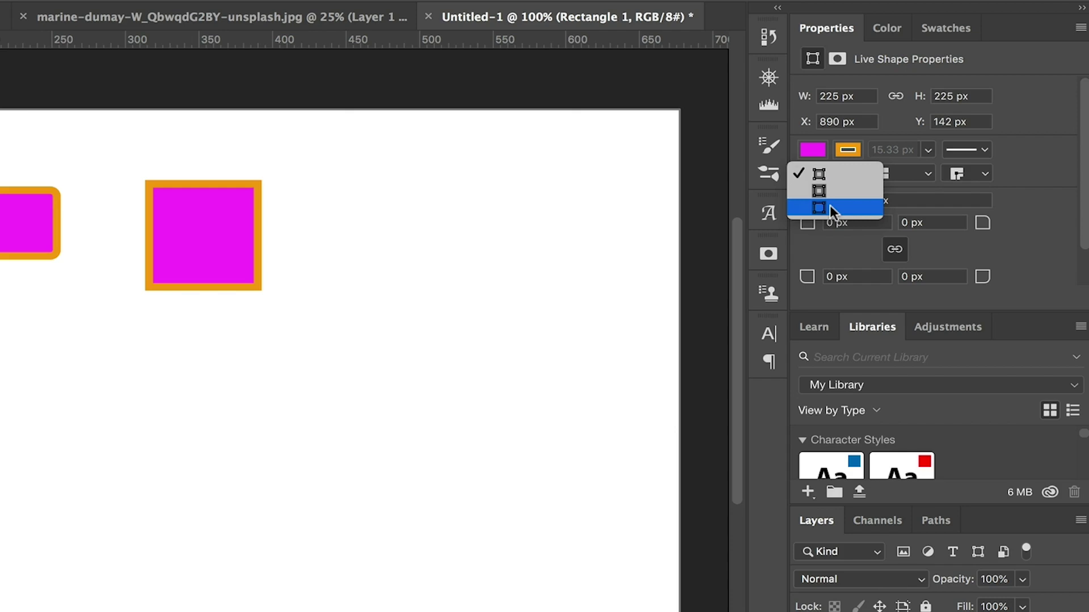
pyautogui.click(979, 144)
# Apply the dashed stroke preset to the larger square, trying center stroke alignment before aligning the stroke outside.
pyautogui.click(979, 146)
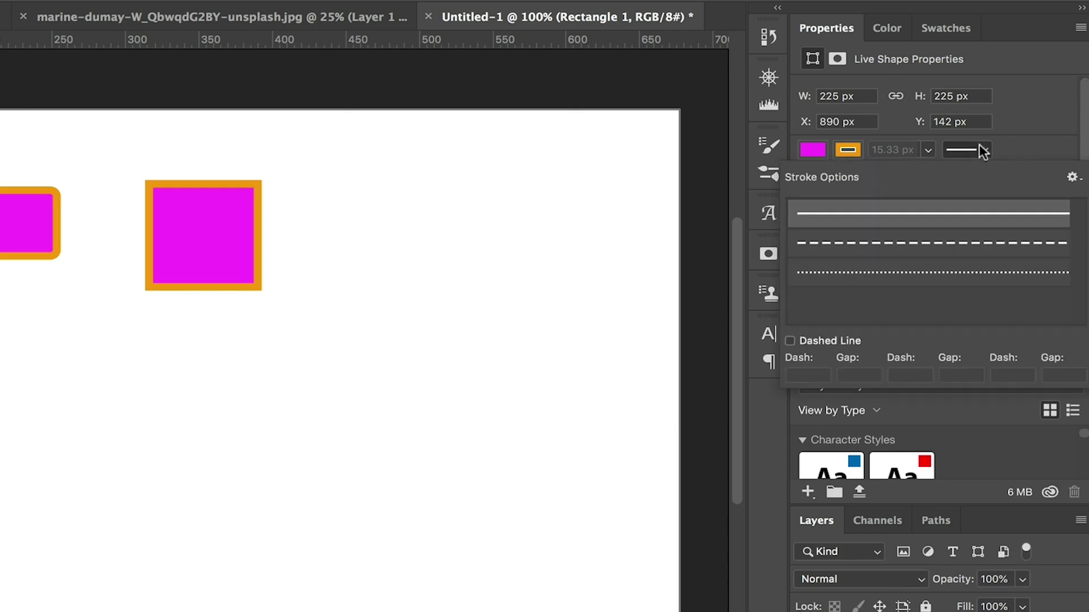
pyautogui.click(901, 243)
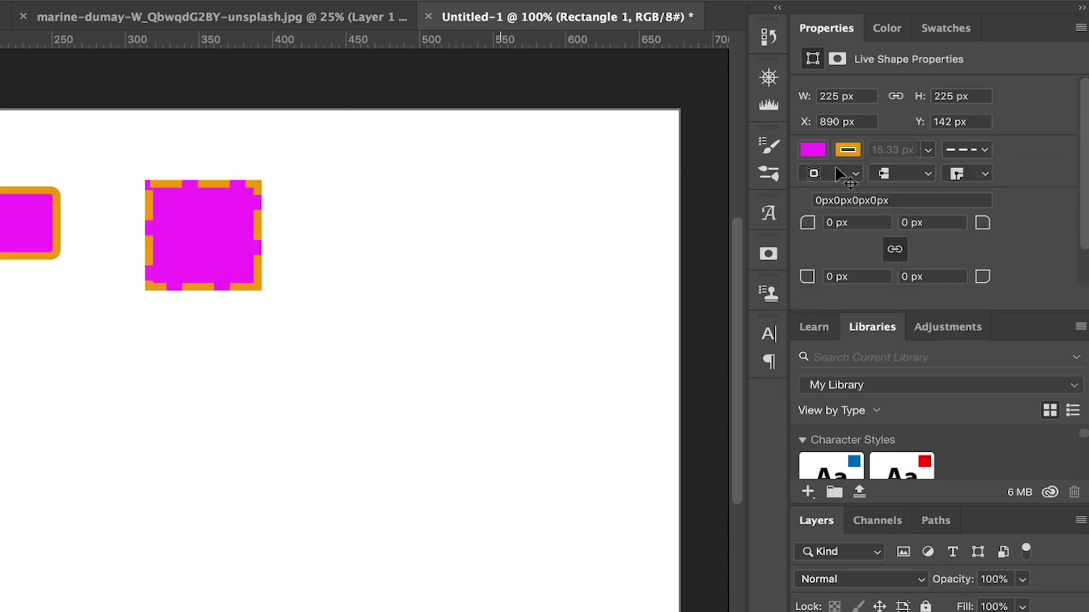
pyautogui.click(856, 174)
pyautogui.click(841, 188)
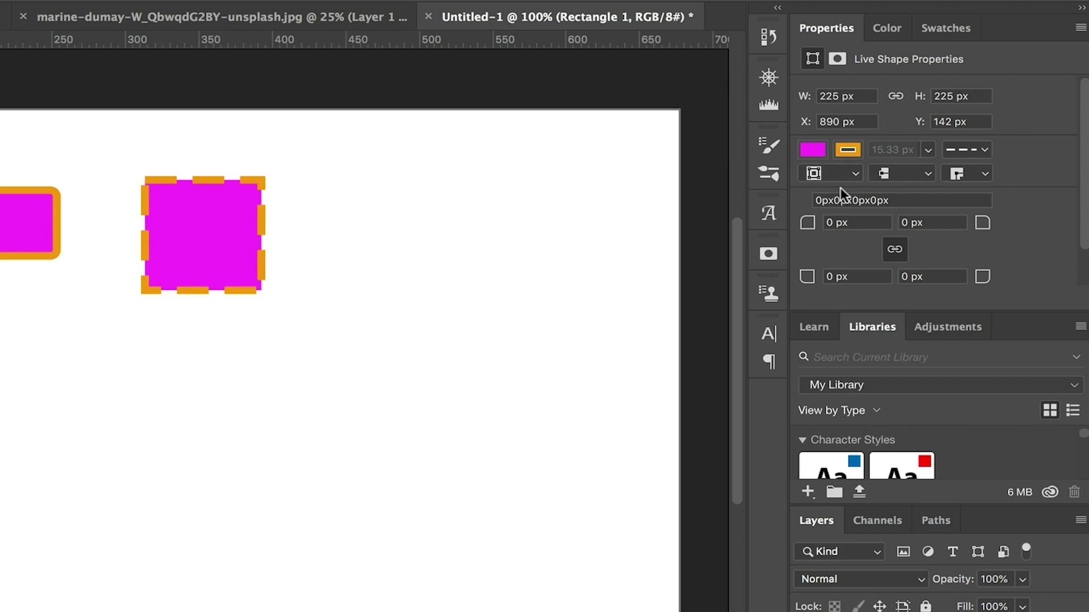
pyautogui.click(848, 174)
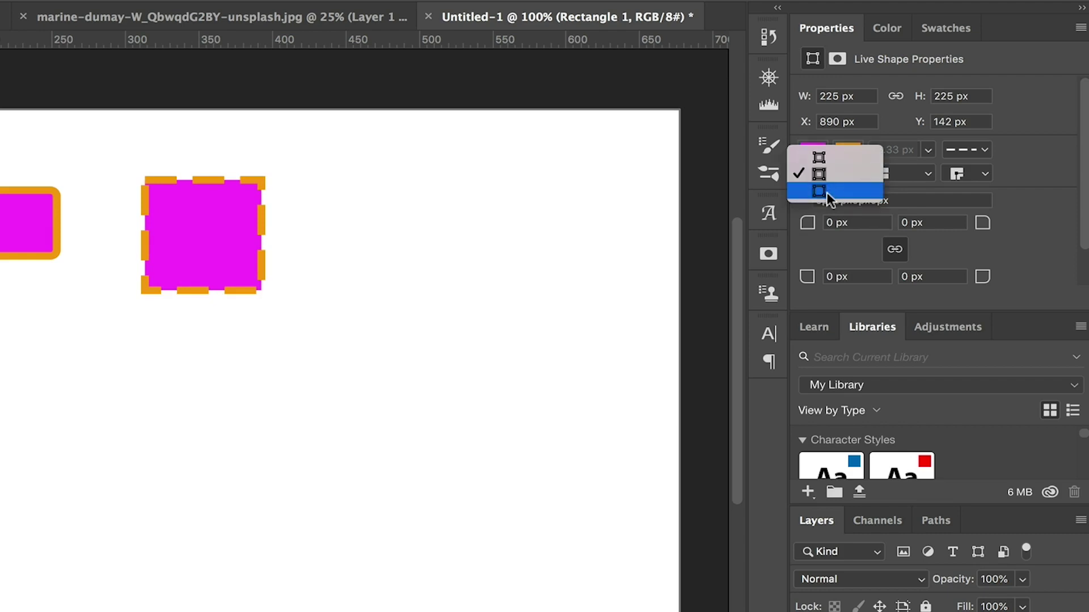
pyautogui.click(827, 192)
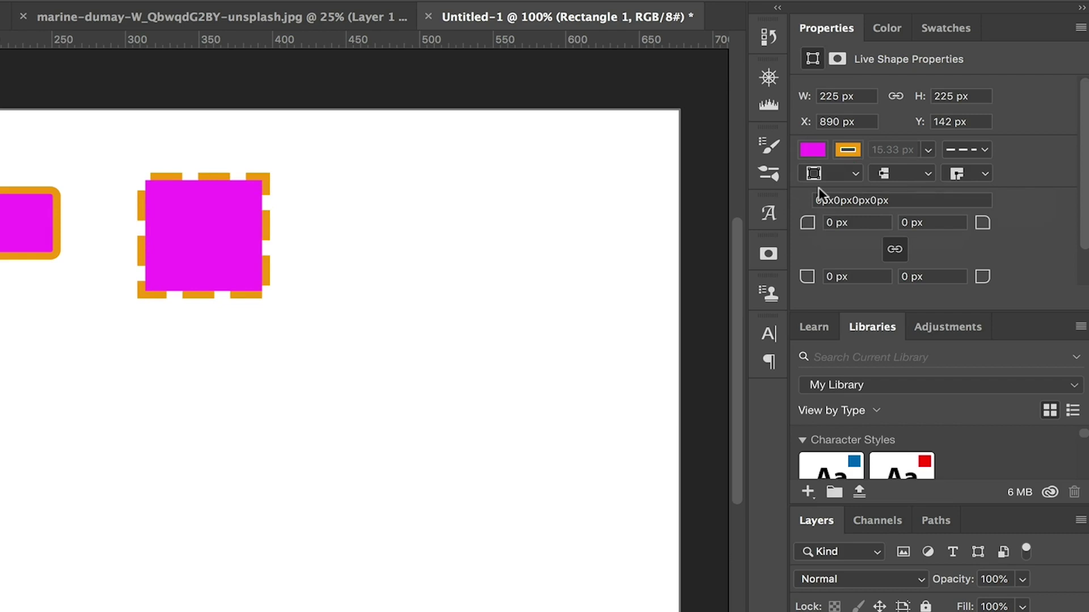
# Try the round line cap on the larger square's dashed stroke, and switch the cap type to square.
pyautogui.click(928, 174)
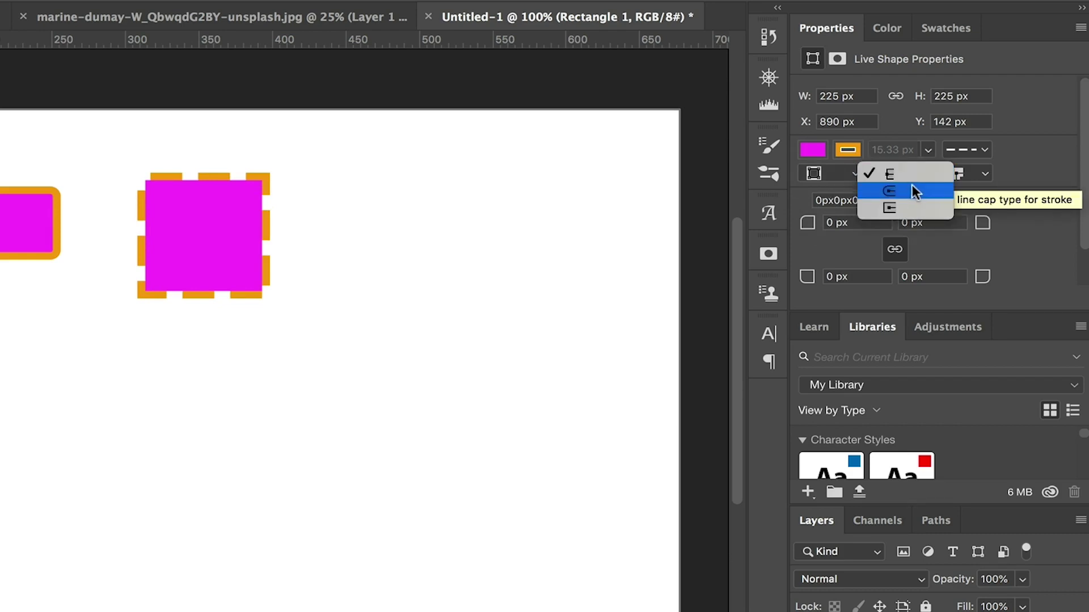
pyautogui.click(912, 190)
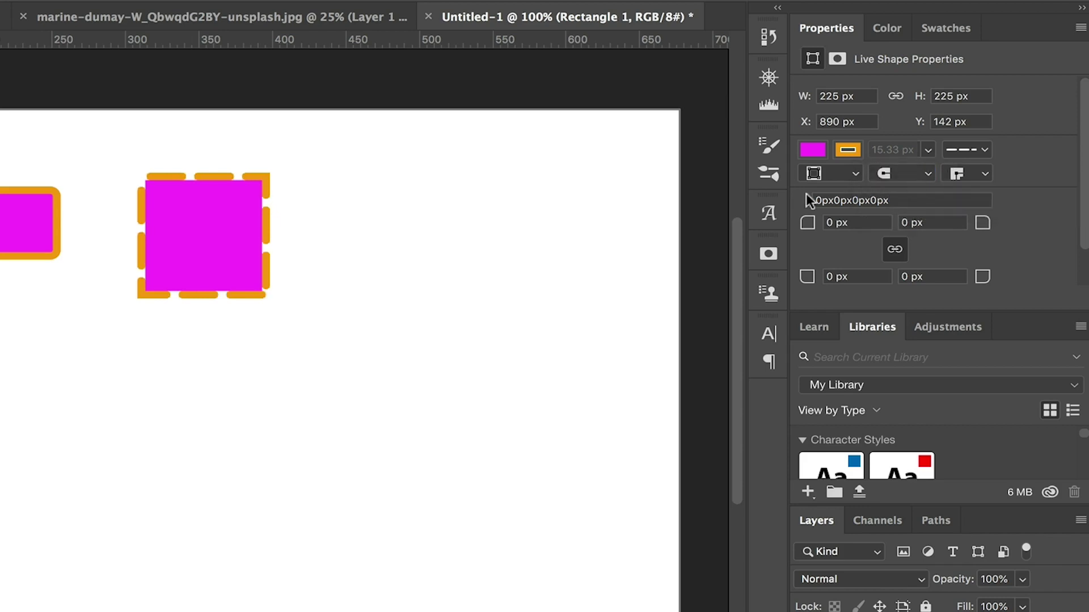
pyautogui.click(924, 175)
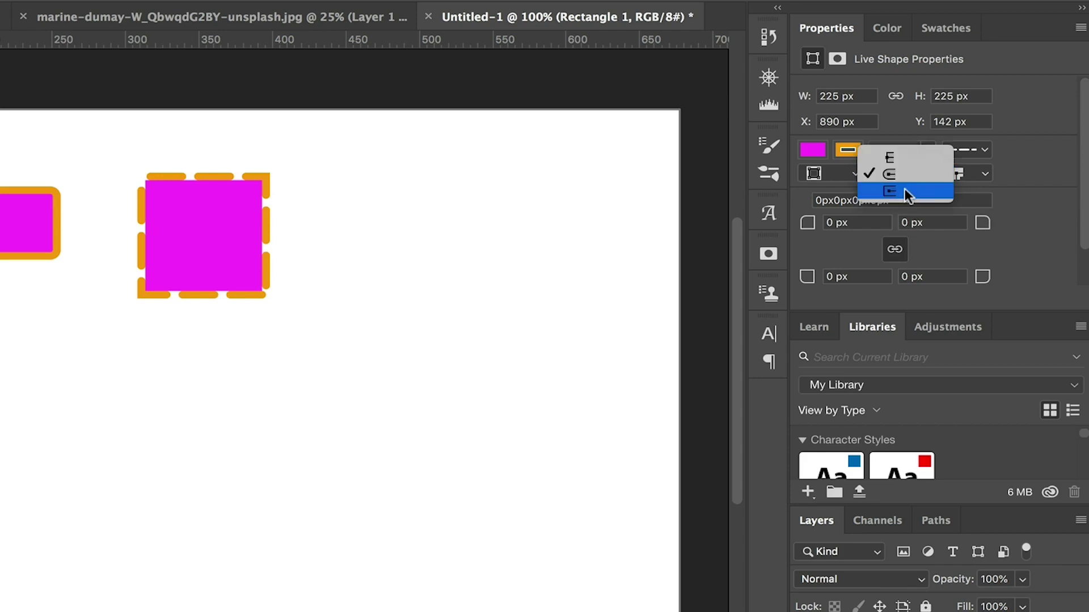
pyautogui.click(905, 193)
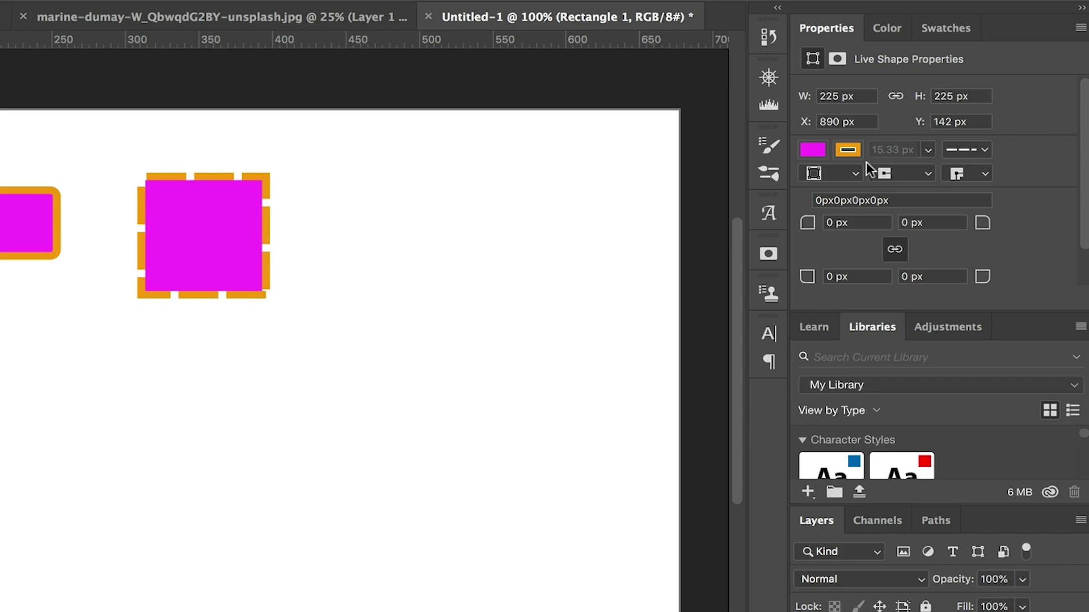
# Set the larger square's stroke corner join to round, and change it to bevel.
pyautogui.click(985, 174)
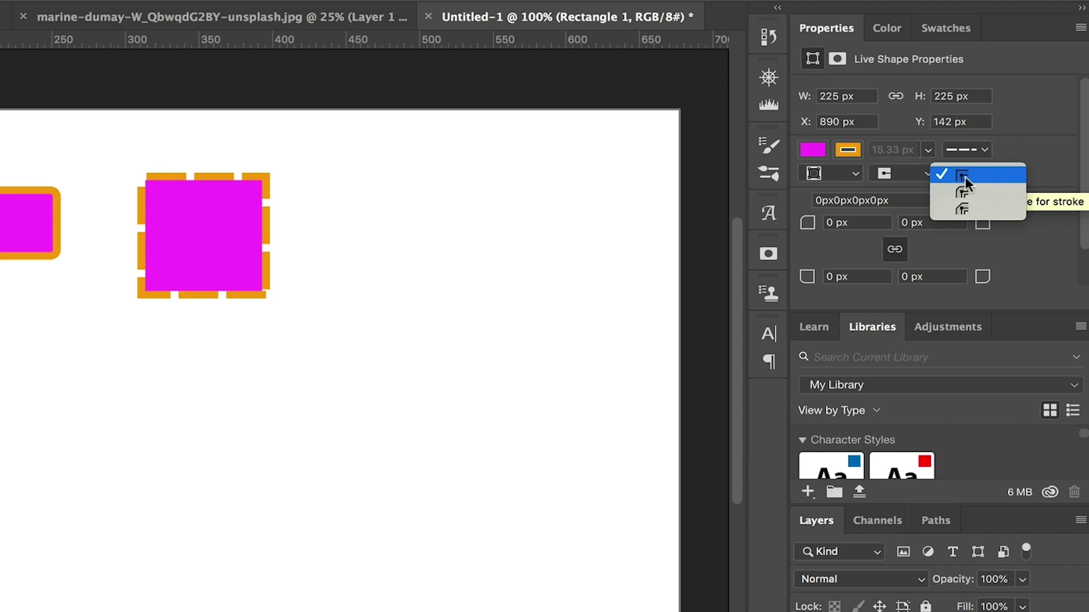
pyautogui.click(965, 190)
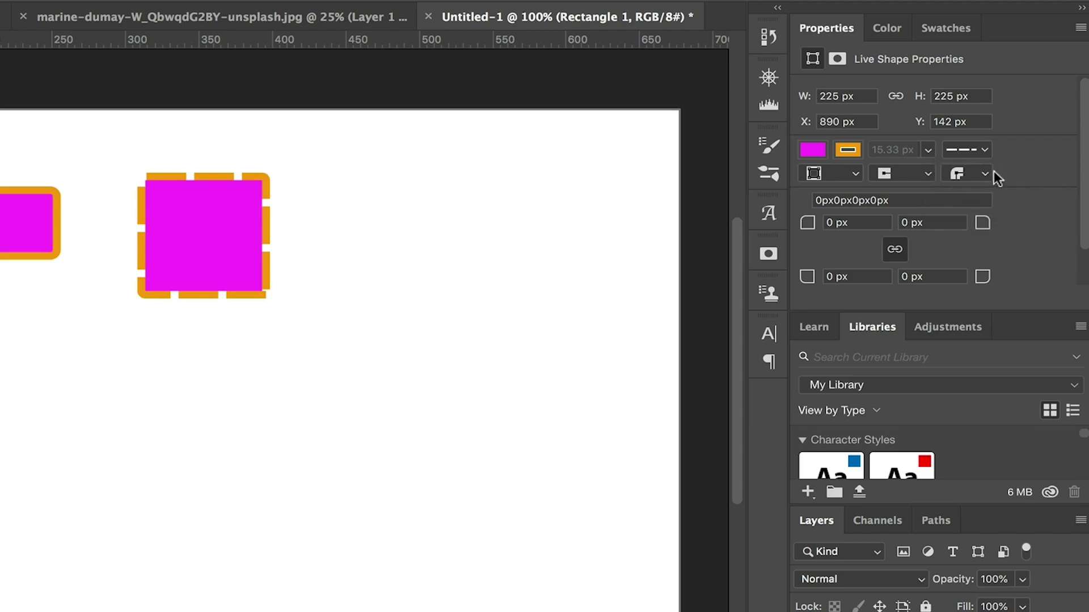
pyautogui.click(988, 171)
pyautogui.click(960, 192)
# Set all four linked corner radii of the larger square to 15 px.
pyautogui.click(835, 220)
pyautogui.write('15')
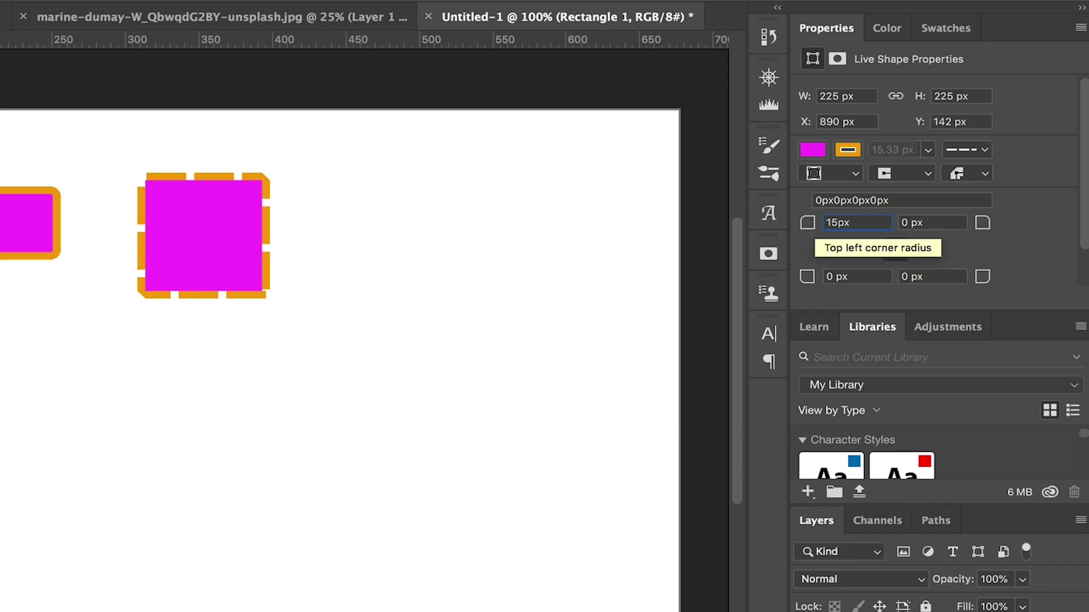
pyautogui.click(906, 222)
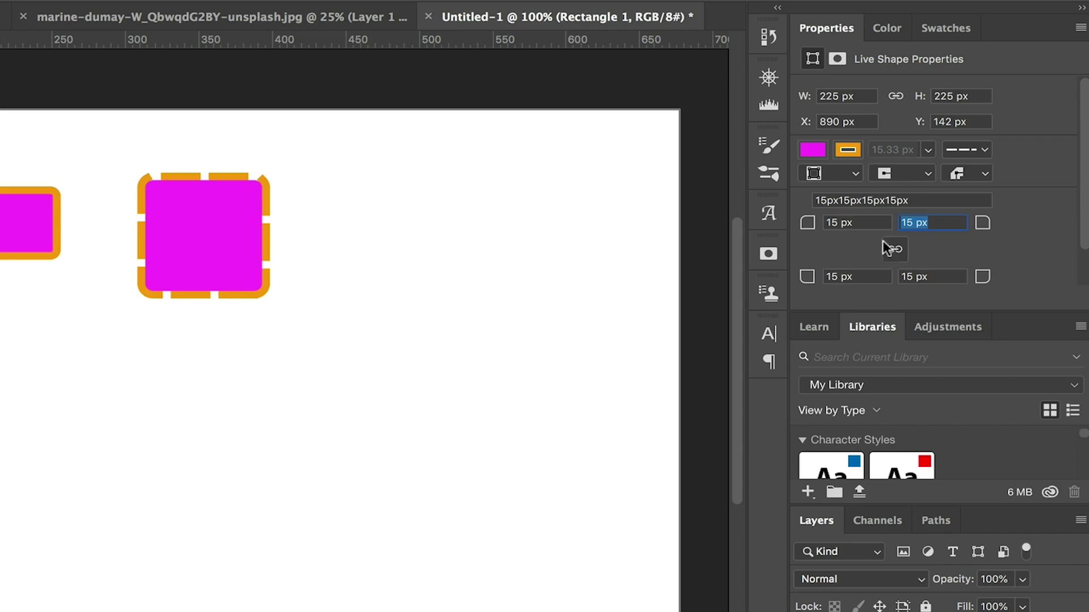
# Unlink the corner radii and set the larger square's top-left corner radius to 40 px and finally to 90 px.
pyautogui.doubleClick(833, 221)
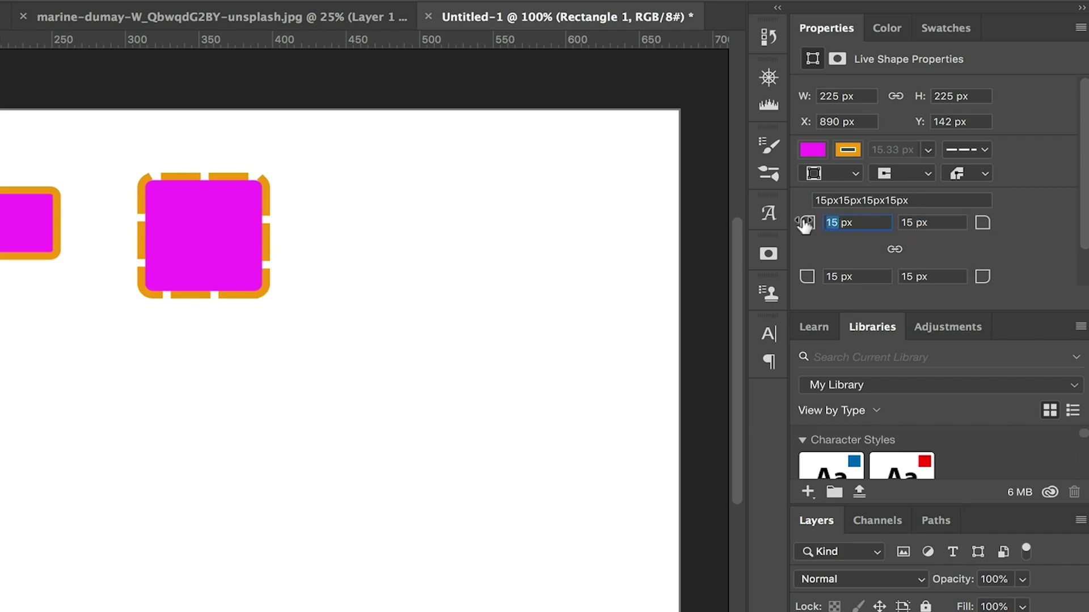
pyautogui.write('40')
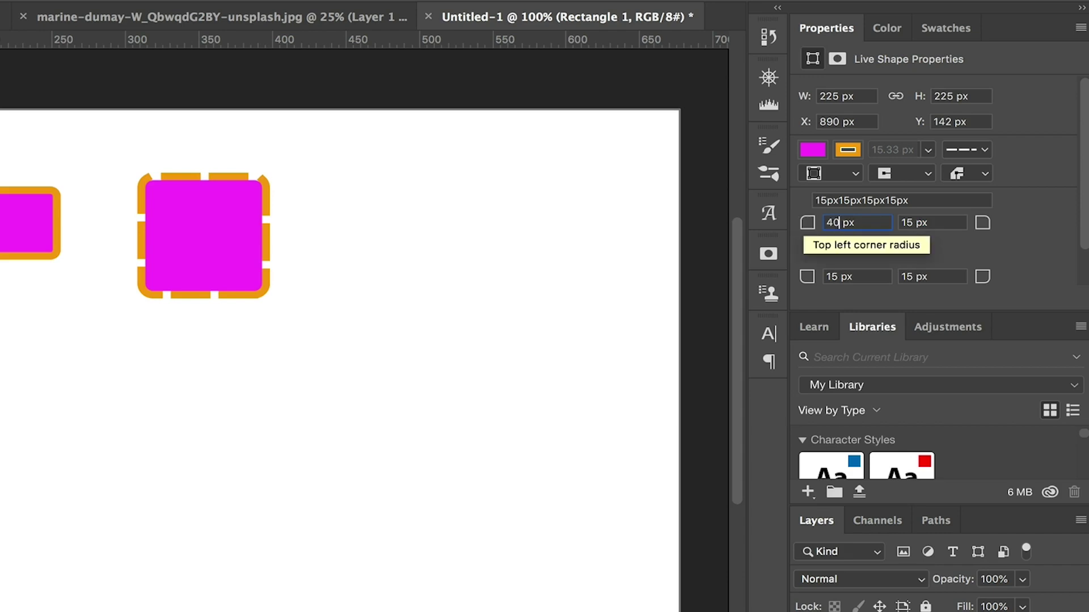
pyautogui.press('Return')
pyautogui.press('Tab')
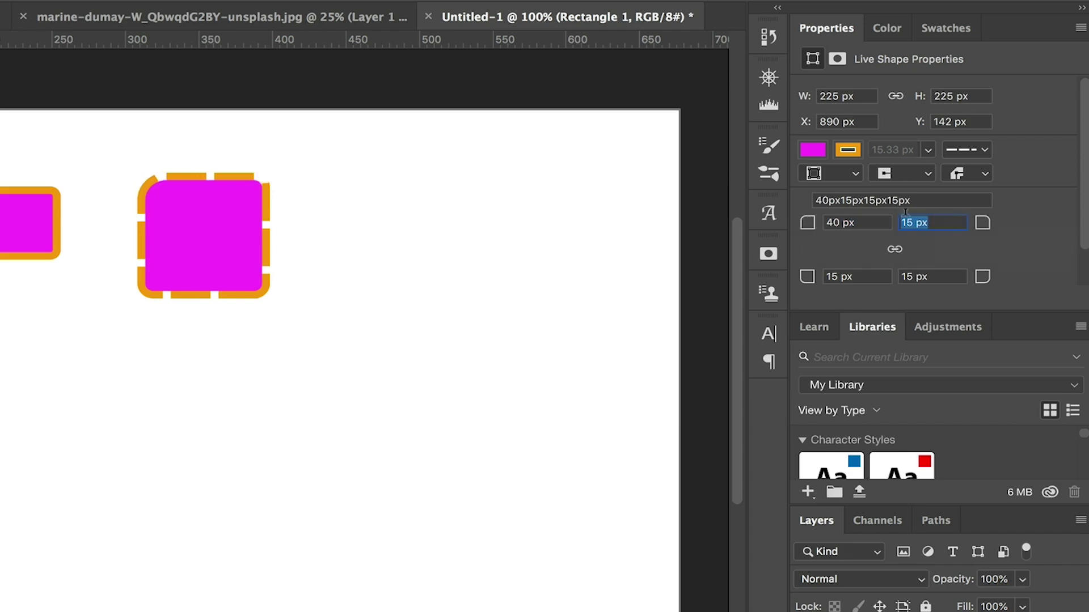
pyautogui.moveTo(832, 221); pyautogui.dragTo(783, 222)
pyautogui.write('9')
pyautogui.press('Return')
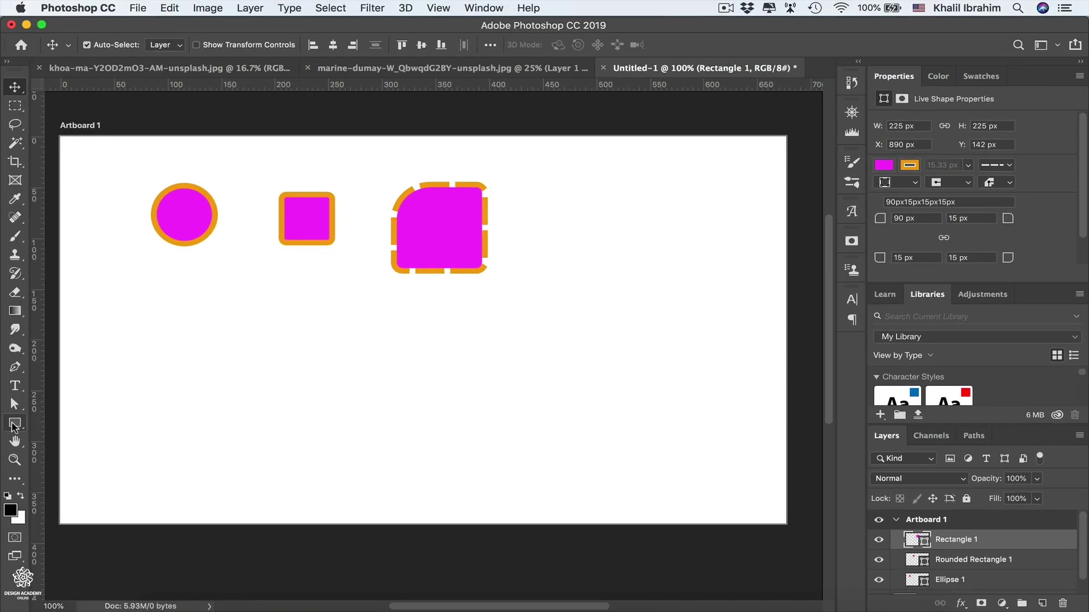
# Create a 225 × 225 px rectangle drawn from its center, below the rounded square, using exact dimensions.
pyautogui.click(15, 424)
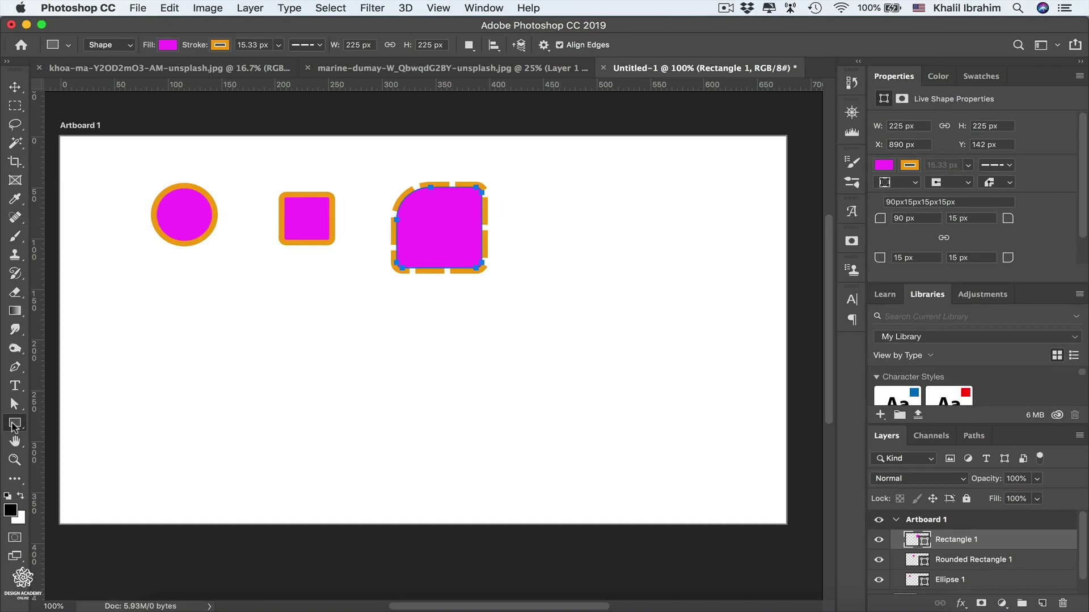
pyautogui.click(285, 318)
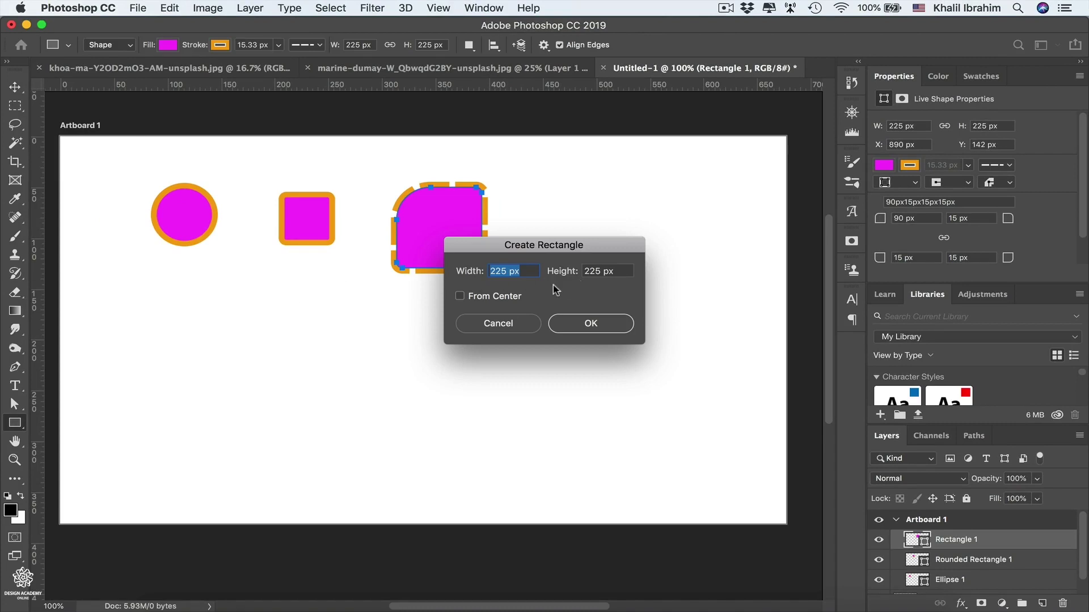
pyautogui.click(460, 296)
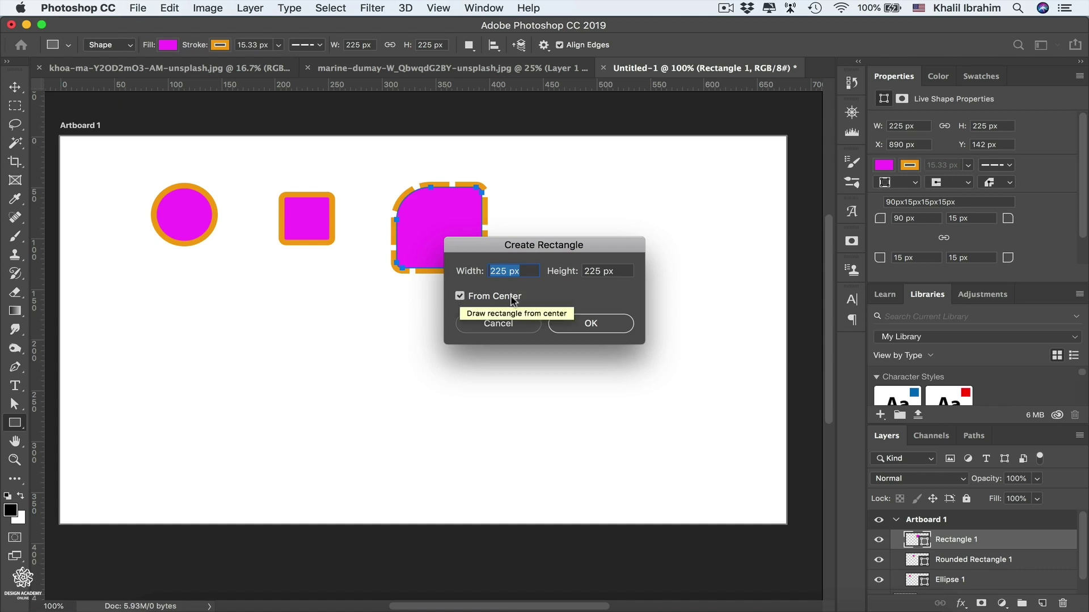
pyautogui.click(600, 324)
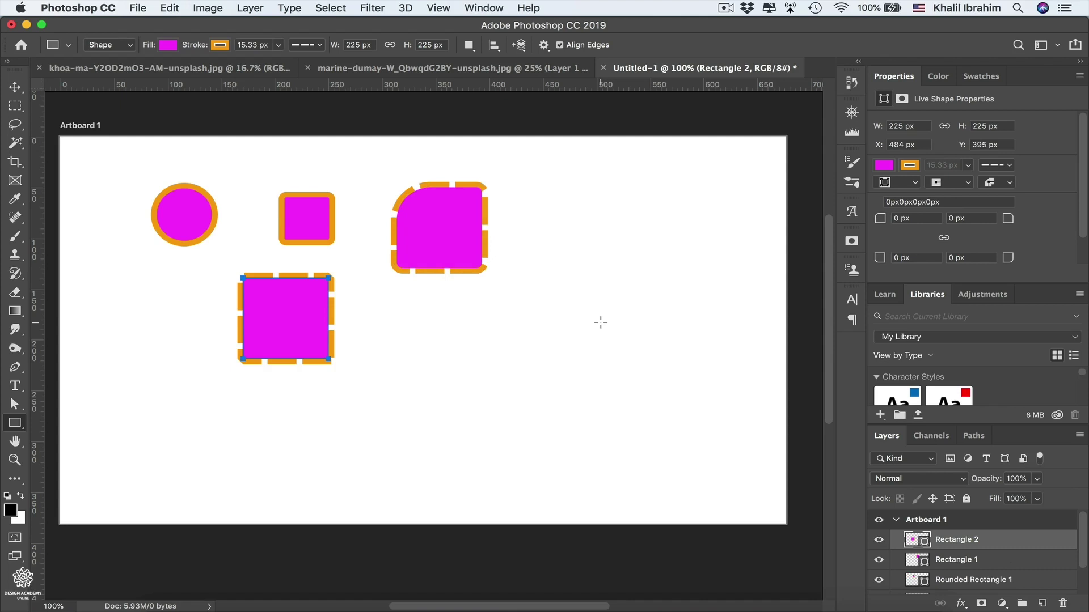
# Change the new 225 px square's stroke to the solid line preset.
pyautogui.click(1001, 167)
pyautogui.click(975, 211)
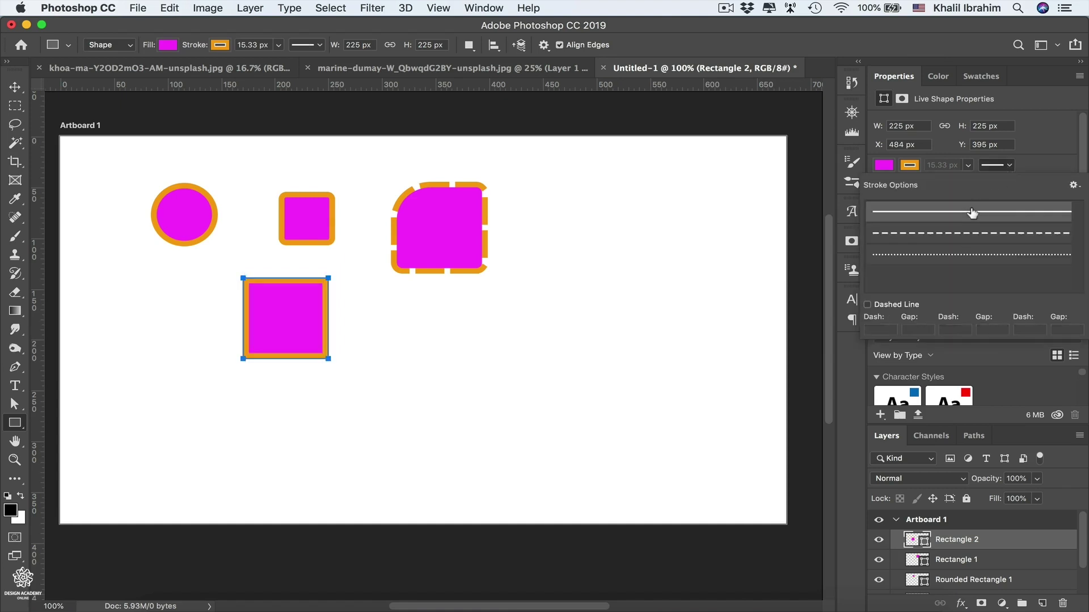
pyautogui.click(1038, 150)
# Draw a rounded rectangle of about 217 × 222 px with a 20 px radius on the artboard's right half.
pyautogui.moveTo(15, 422); pyautogui.dragTo(62, 436)
pyautogui.click(63, 435)
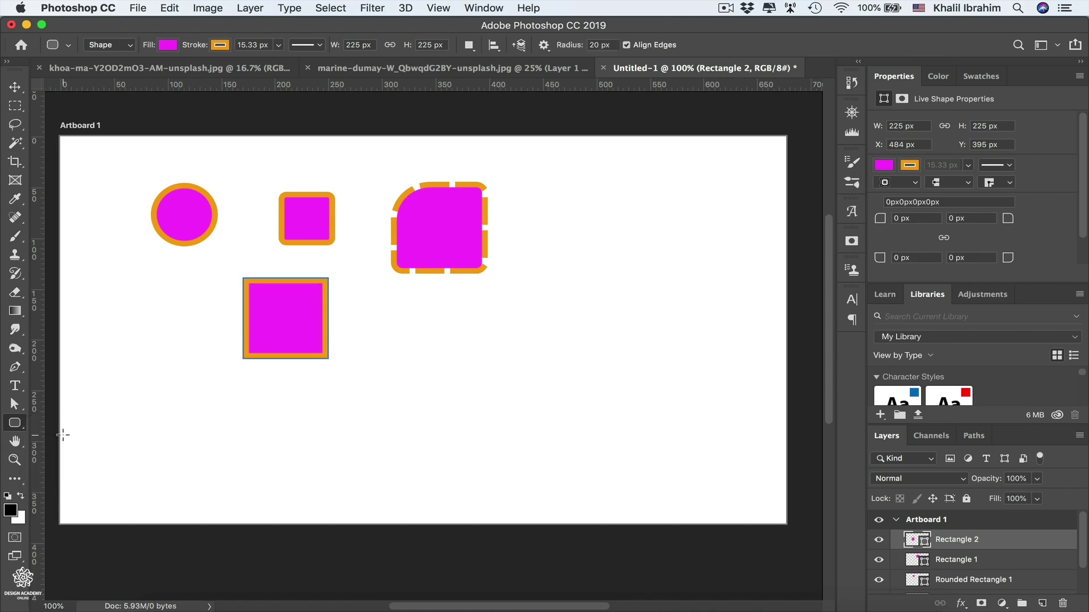
pyautogui.moveTo(619, 269); pyautogui.dragTo(537, 348)
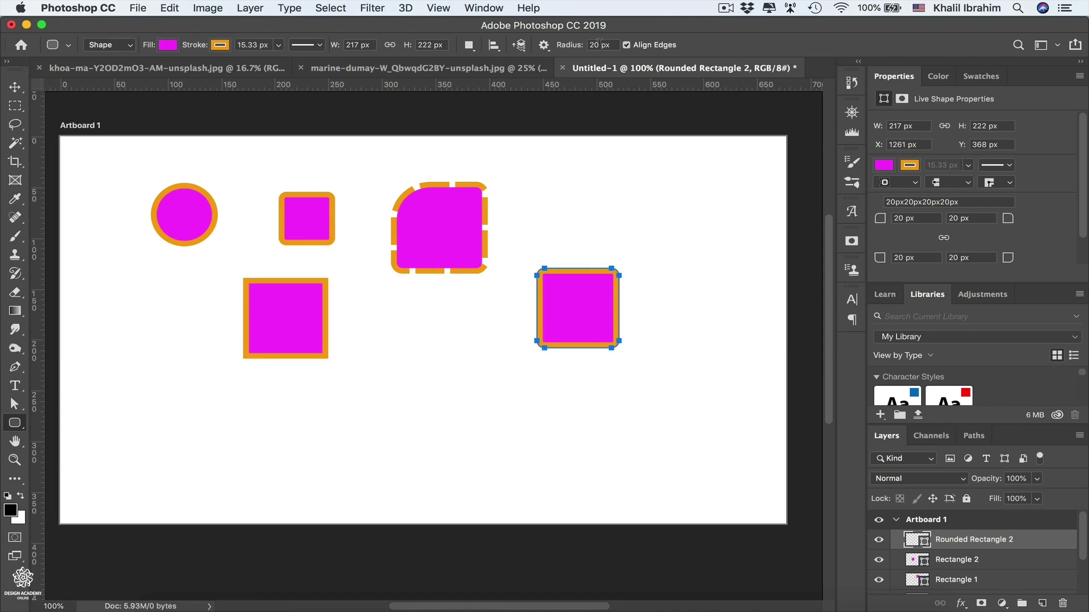
# Set the Rounded Rectangle tool's radius to 50 px and draw another rounded square in the artboard's lower middle area.
pyautogui.doubleClick(599, 44)
pyautogui.write('50')
pyautogui.press('Return')
pyautogui.moveTo(487, 351); pyautogui.dragTo(421, 415)
pyautogui.press('shift')
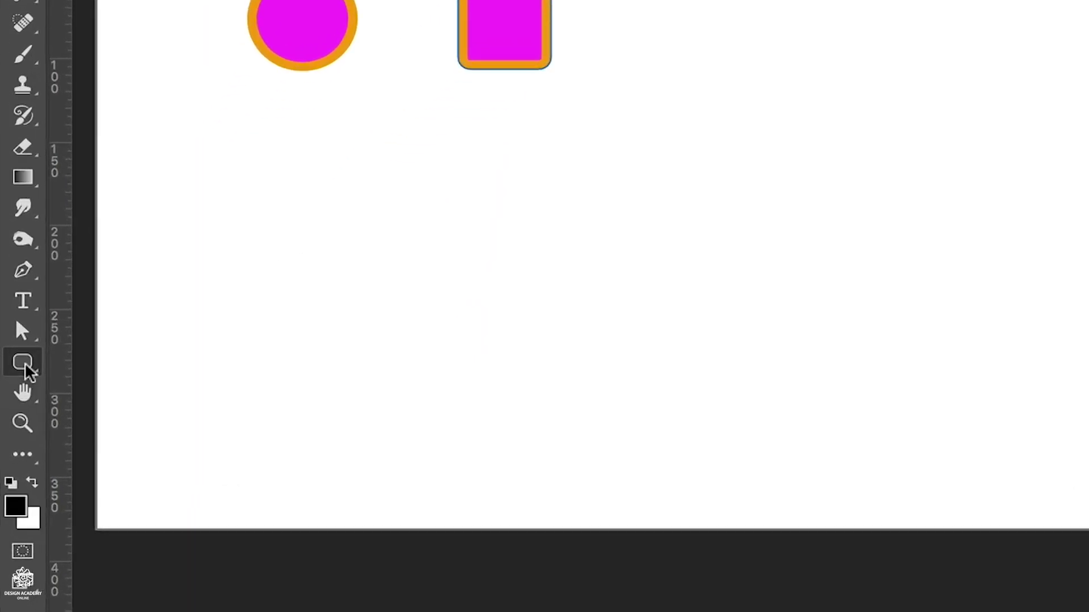
# Draw a three-sided polygon of about 225 × 219 px and move it beside the small rounded square.
pyautogui.click(14, 423)
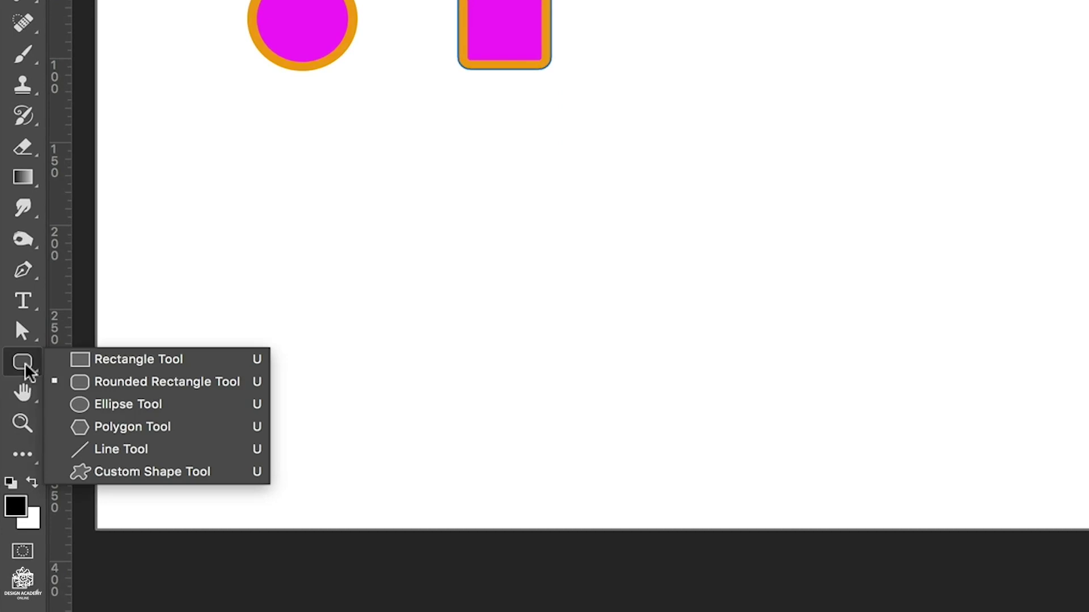
pyautogui.click(138, 434)
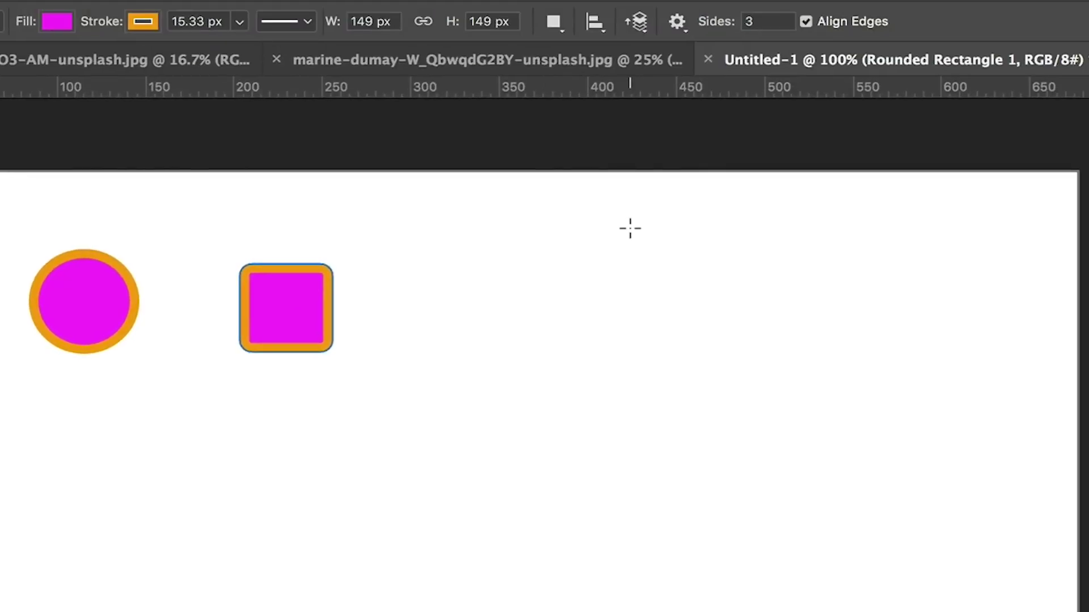
pyautogui.moveTo(630, 228)
pyautogui.mouseDown()
pyautogui.moveTo(549, 297)
pyautogui.moveTo(554, 187)
pyautogui.moveTo(542, 210)
pyautogui.moveTo(550, 252)
pyautogui.mouseUp()
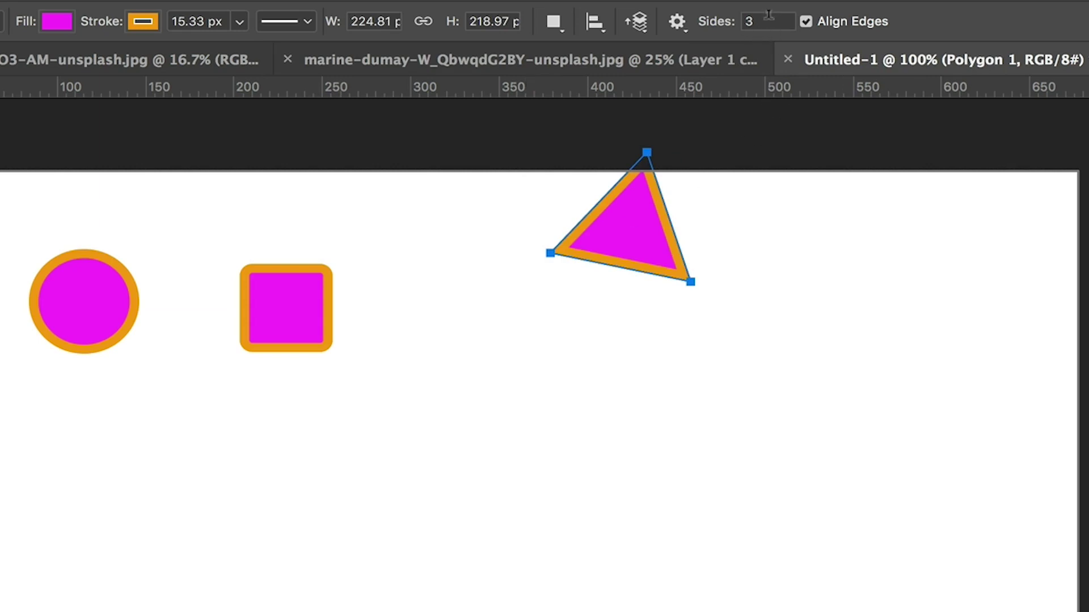
pyautogui.press('v')
pyautogui.moveTo(631, 224); pyautogui.dragTo(520, 318)
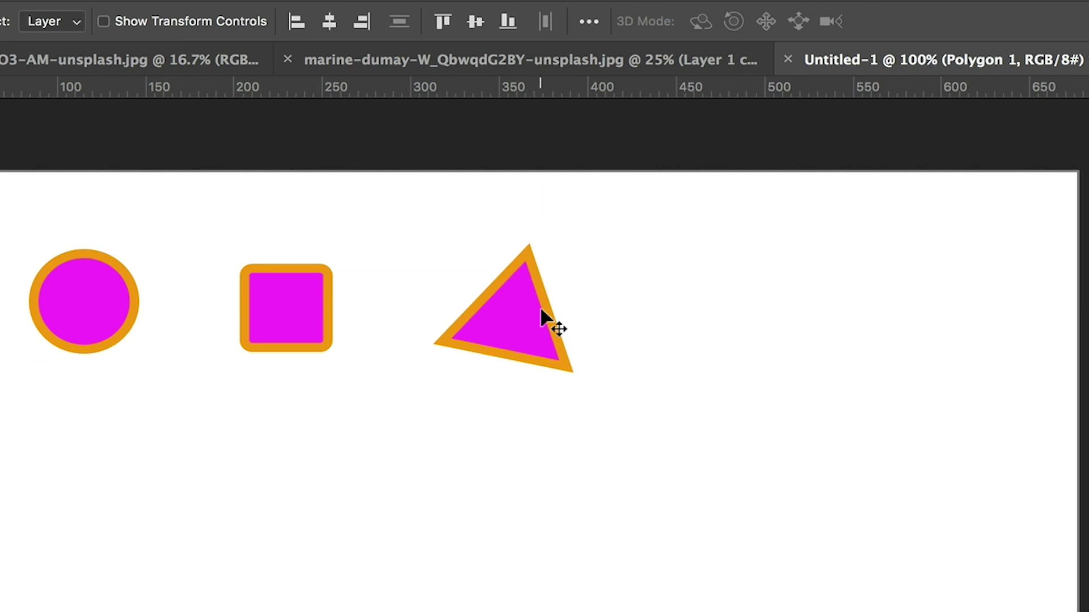
# Set the Polygon tool's number of sides to 5.
pyautogui.press('u')
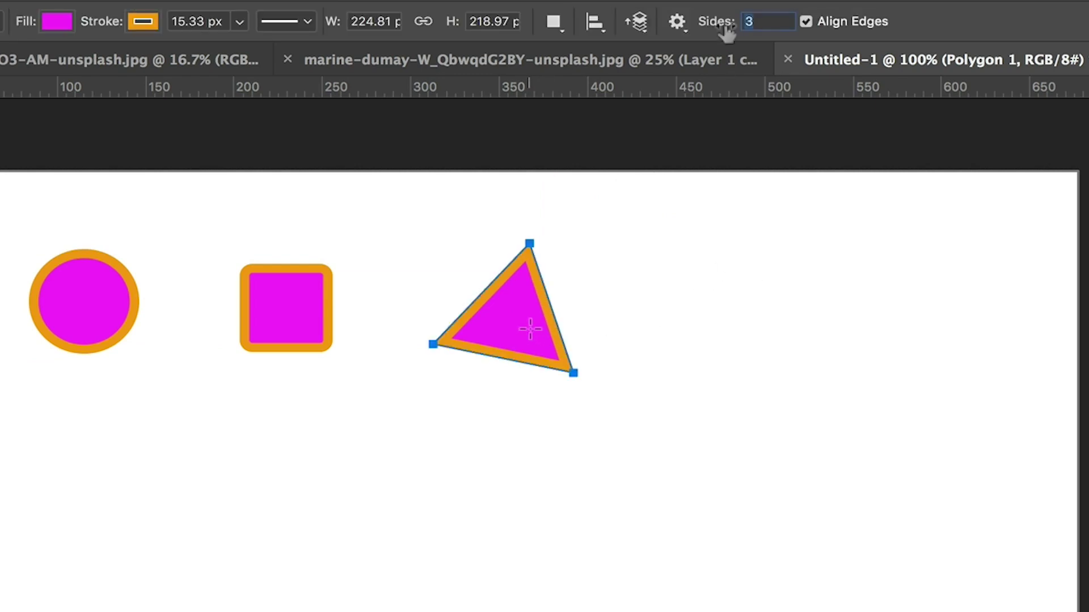
pyautogui.click(755, 21)
pyautogui.write('6')
pyautogui.press('BackSpace')
pyautogui.write('5')
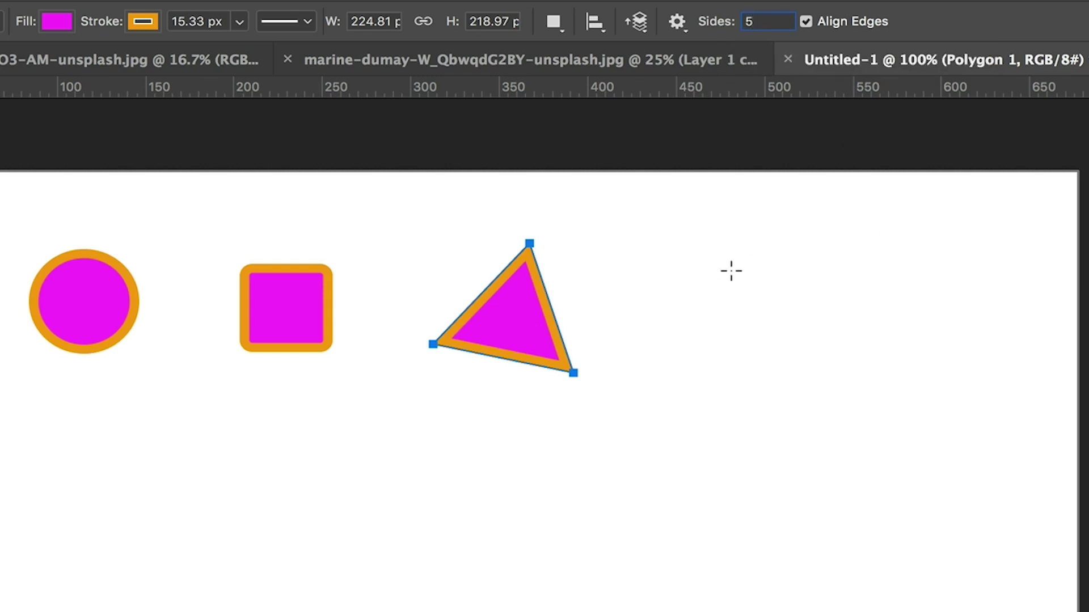